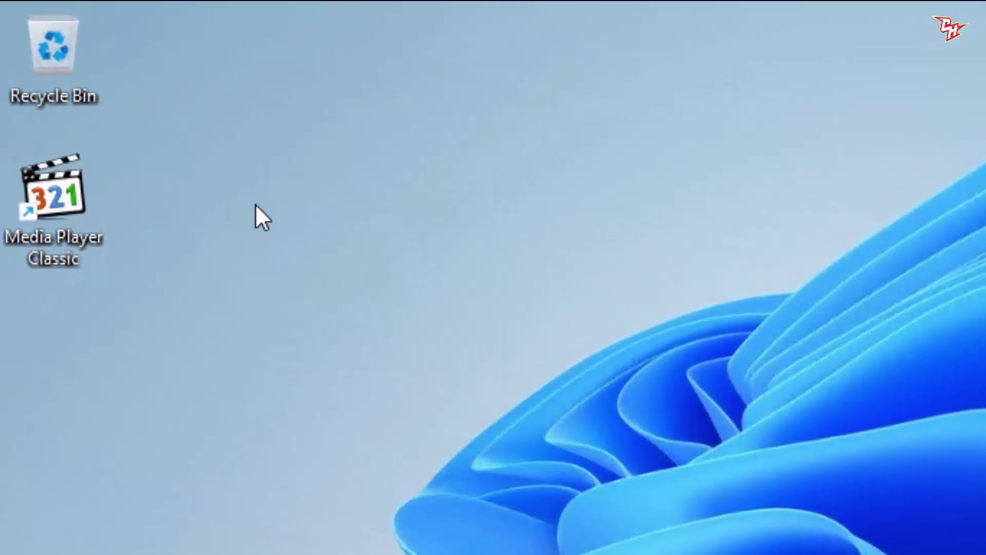
{"action": "left_click_drag", "start_coordinate": [211, 105], "coordinate": [332, 287]}
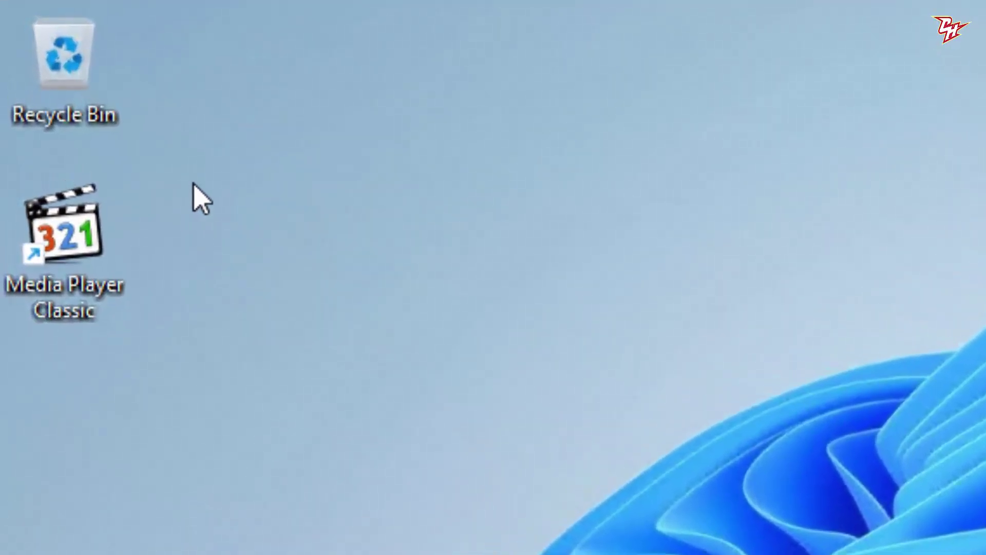
{"action": "left_click_drag", "start_coordinate": [185, 173], "coordinate": [406, 234]}
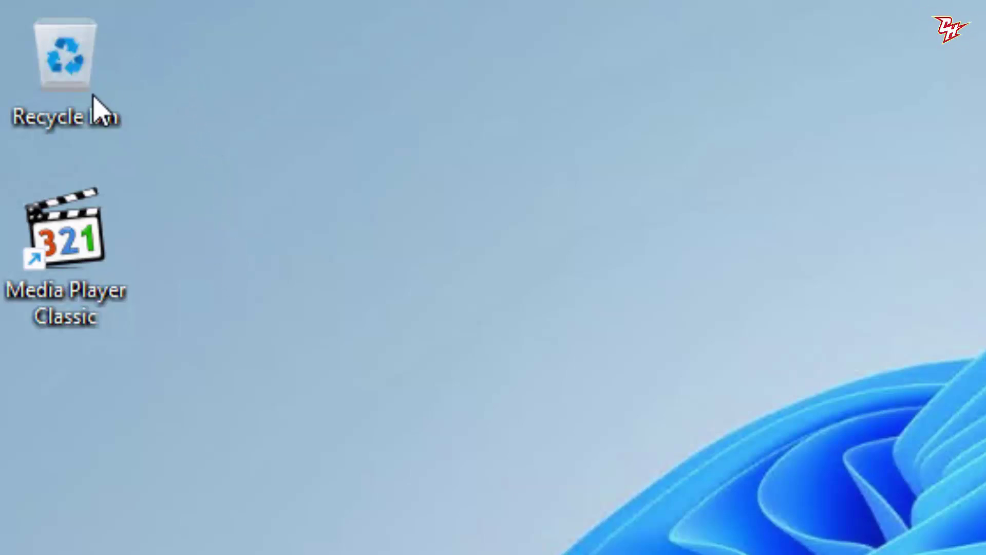
{"action": "left_click_drag", "start_coordinate": [177, 41], "coordinate": [276, 68]}
{"action": "left_click_drag", "start_coordinate": [180, 34], "coordinate": [51, 133]}
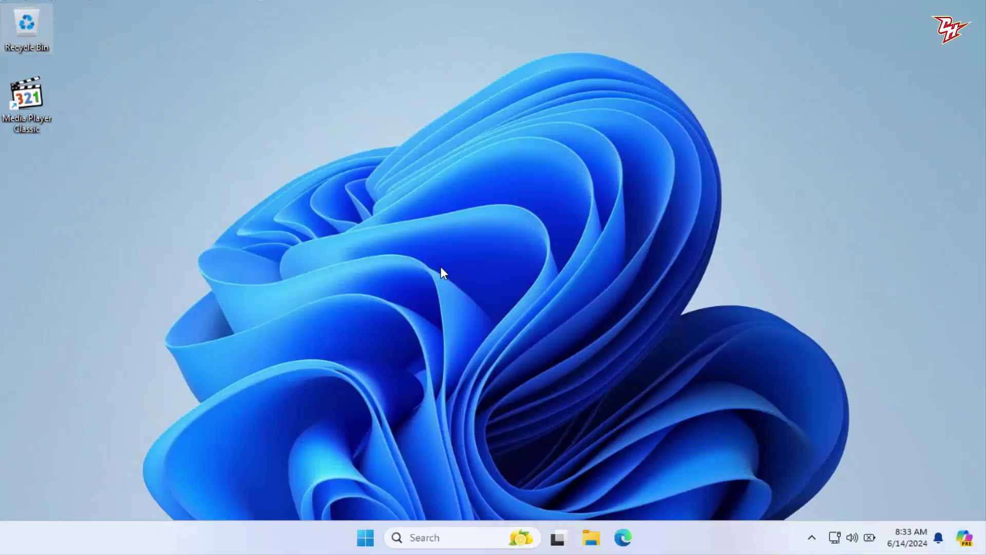
Open Registry Editor from the recent search items.
{"action": "left_click", "coordinate": [365, 537]}
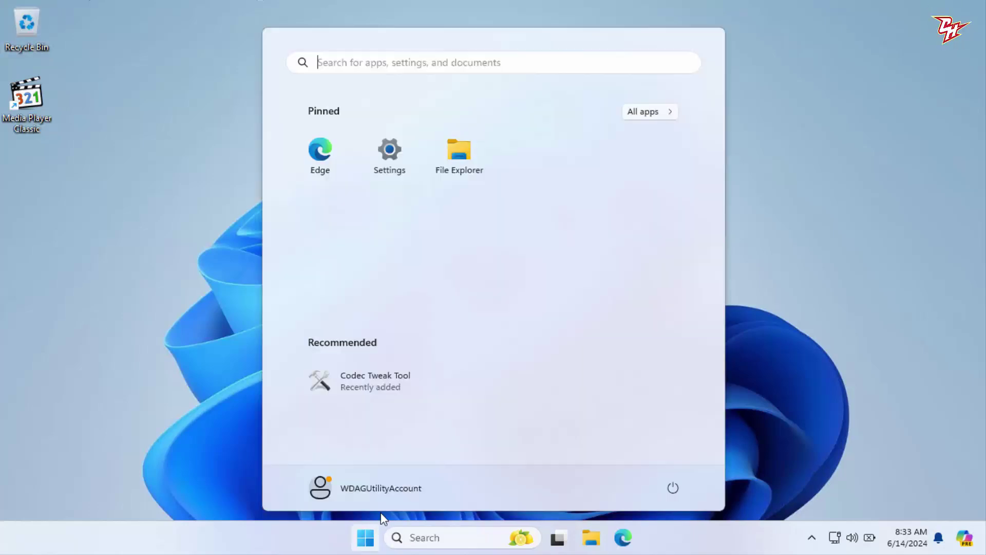
{"action": "left_click", "coordinate": [467, 63]}
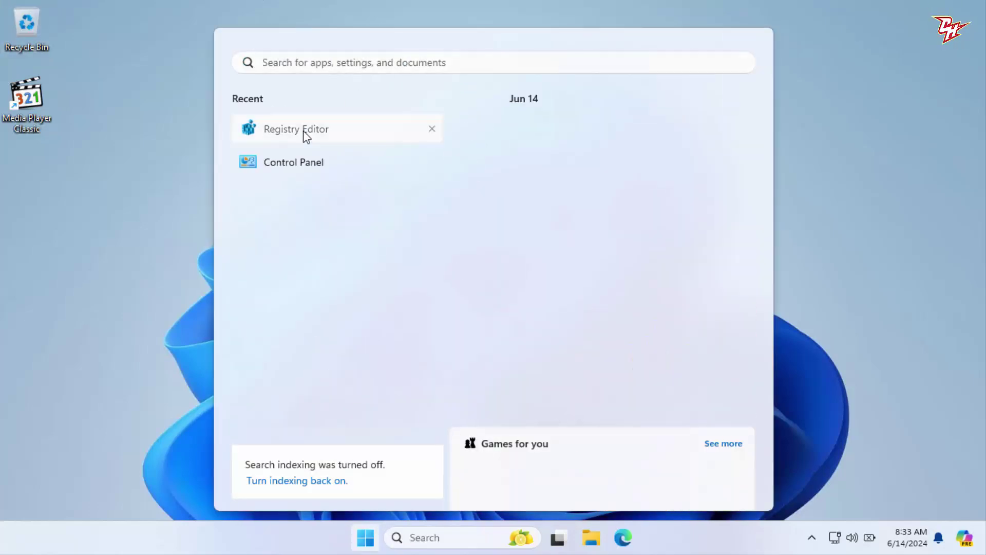
{"action": "left_click", "coordinate": [304, 131]}
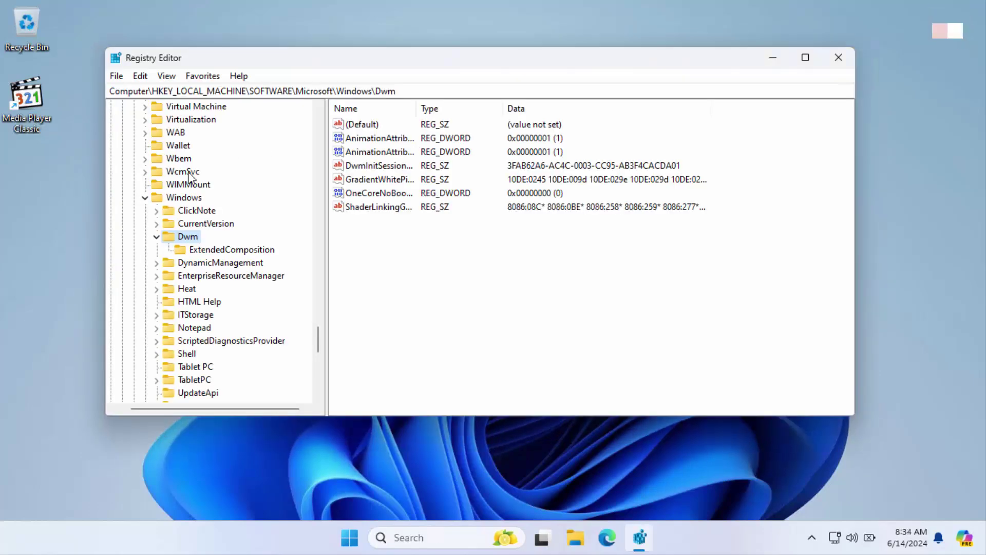
Collapse the expanded Windows, SOFTWARE and HKEY_LOCAL_MACHINE keys so that only the root hives are listed.
{"action": "left_click", "coordinate": [145, 197]}
{"action": "scroll", "coordinate": [193, 177], "scroll_direction": "up", "scroll_amount": 12}
{"action": "scroll", "coordinate": [194, 181], "scroll_direction": "up", "scroll_amount": 10}
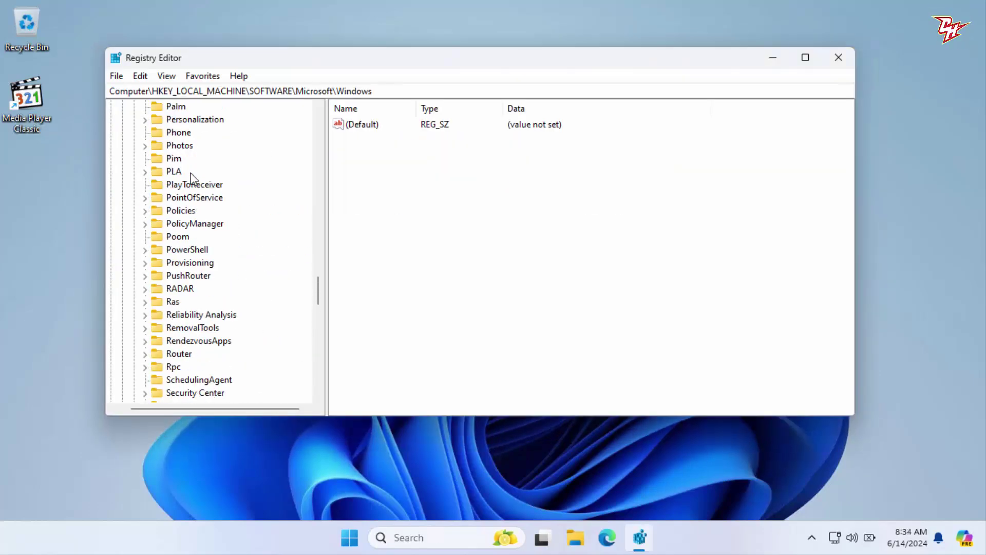
{"action": "left_click_drag", "start_coordinate": [324, 283], "coordinate": [318, 111]}
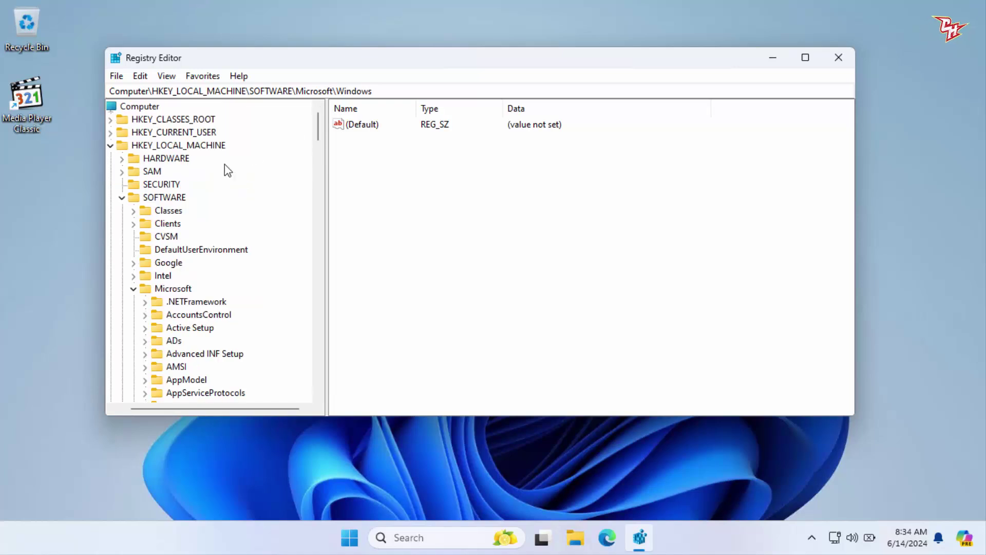
{"action": "left_click", "coordinate": [135, 198]}
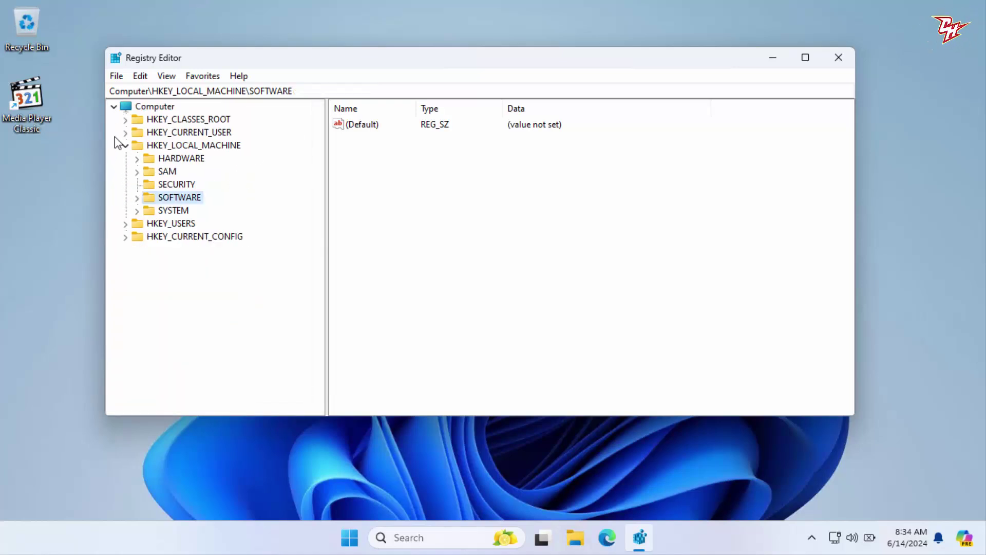
{"action": "left_click", "coordinate": [125, 146]}
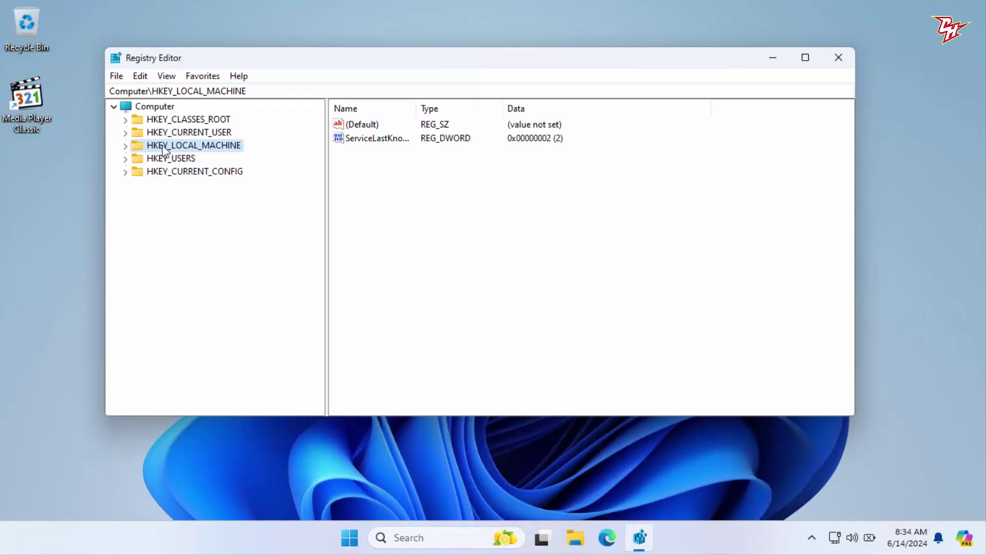
Expand the registry path HKEY_LOCAL_MACHINE\SOFTWARE\Microsoft\Windows.
{"action": "left_click", "coordinate": [125, 146]}
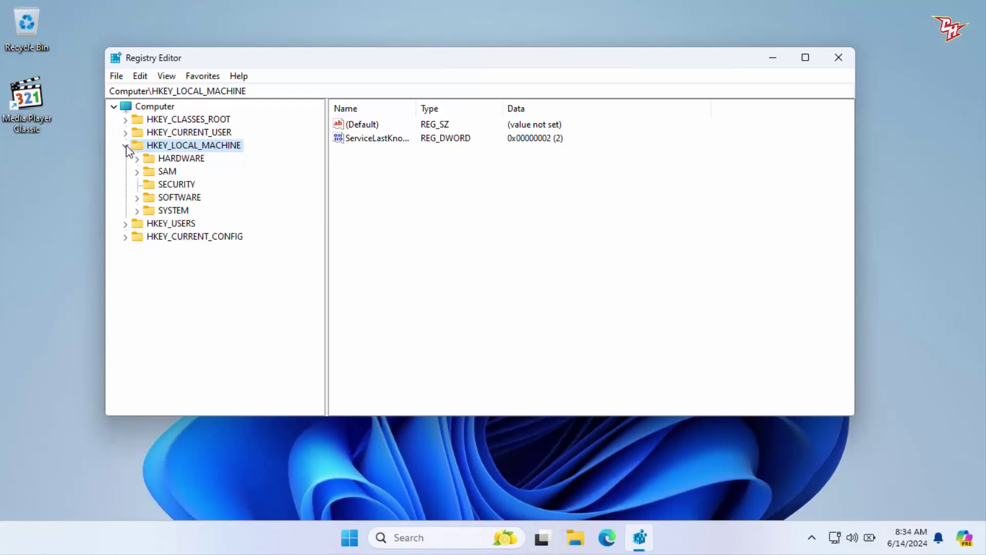
{"action": "left_click", "coordinate": [138, 198]}
{"action": "left_click", "coordinate": [193, 199]}
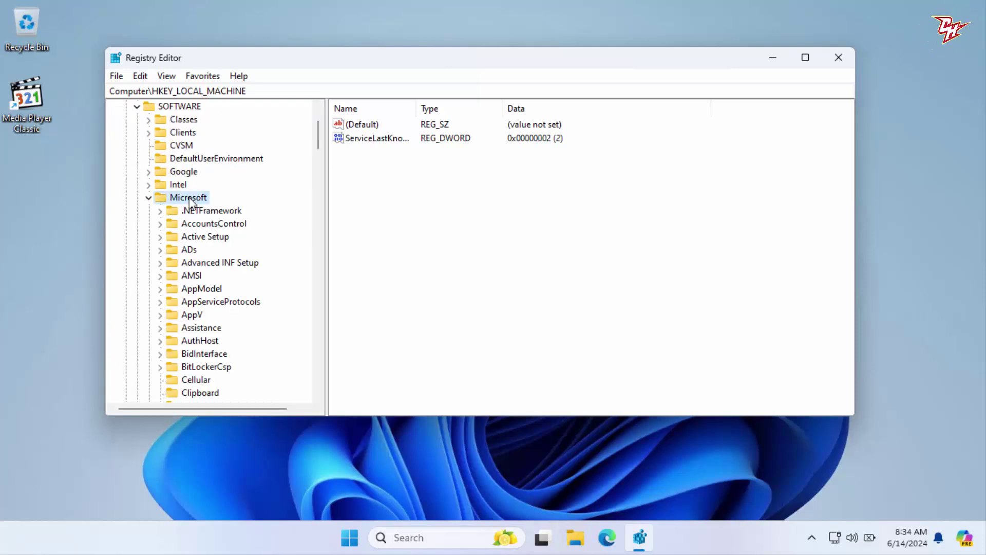
{"action": "scroll", "coordinate": [231, 226], "scroll_direction": "down", "scroll_amount": 4}
{"action": "scroll", "coordinate": [235, 227], "scroll_direction": "down", "scroll_amount": 13}
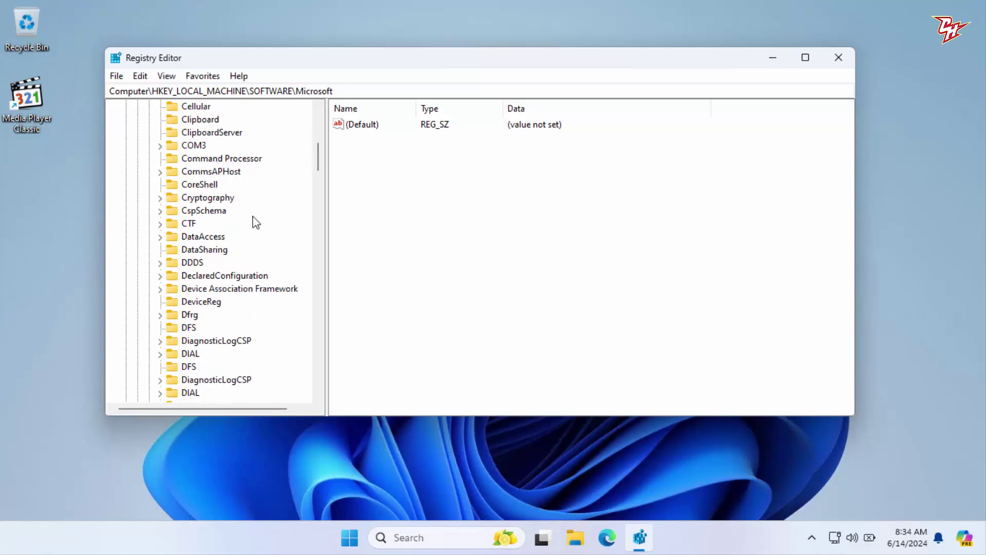
{"action": "scroll", "coordinate": [257, 222], "scroll_direction": "down", "scroll_amount": 20}
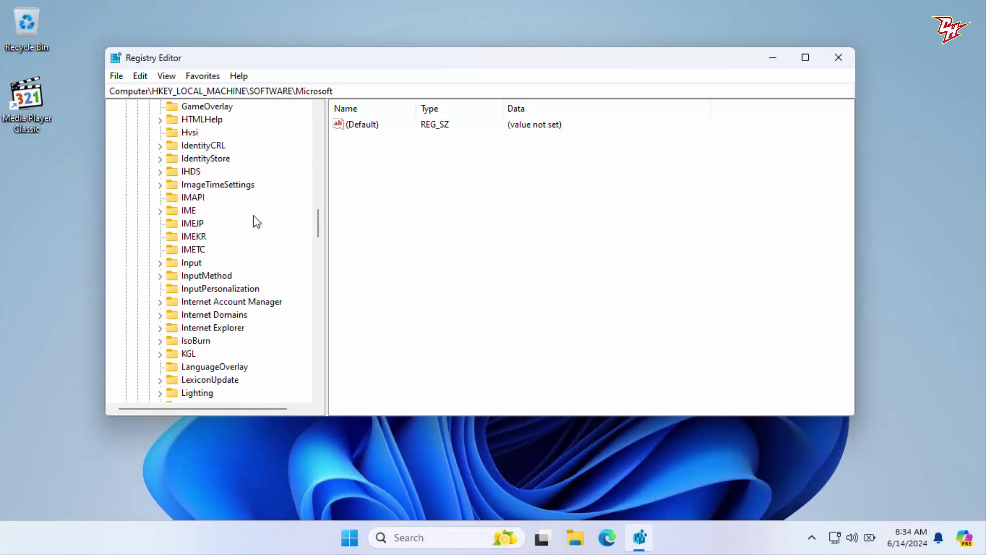
{"action": "scroll", "coordinate": [253, 218], "scroll_direction": "down", "scroll_amount": 16}
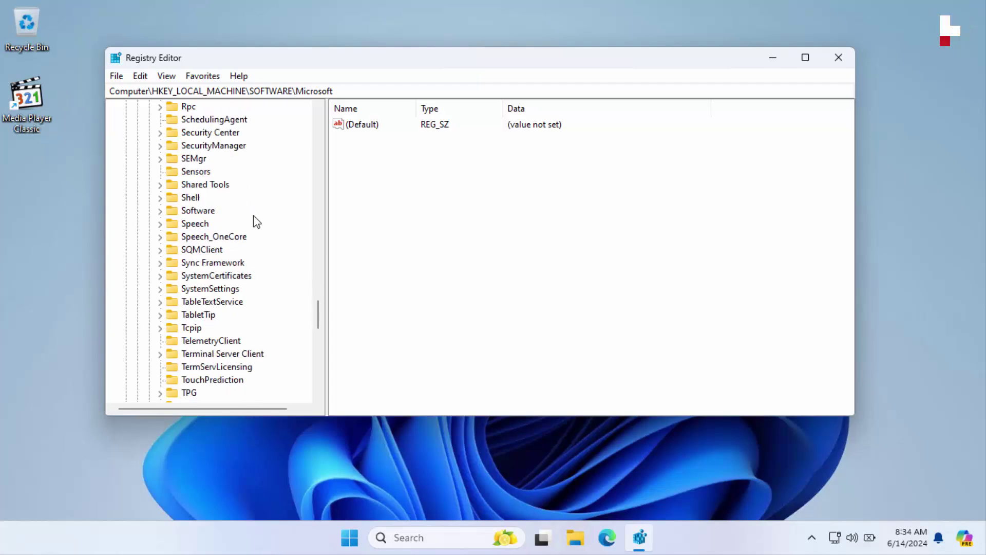
{"action": "scroll", "coordinate": [253, 222], "scroll_direction": "down", "scroll_amount": 2}
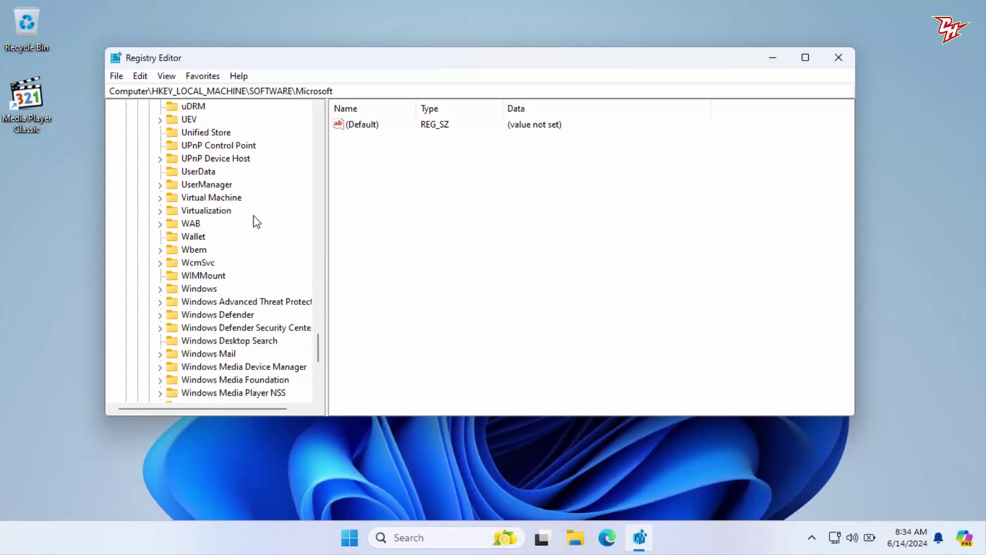
{"action": "left_click", "coordinate": [161, 289]}
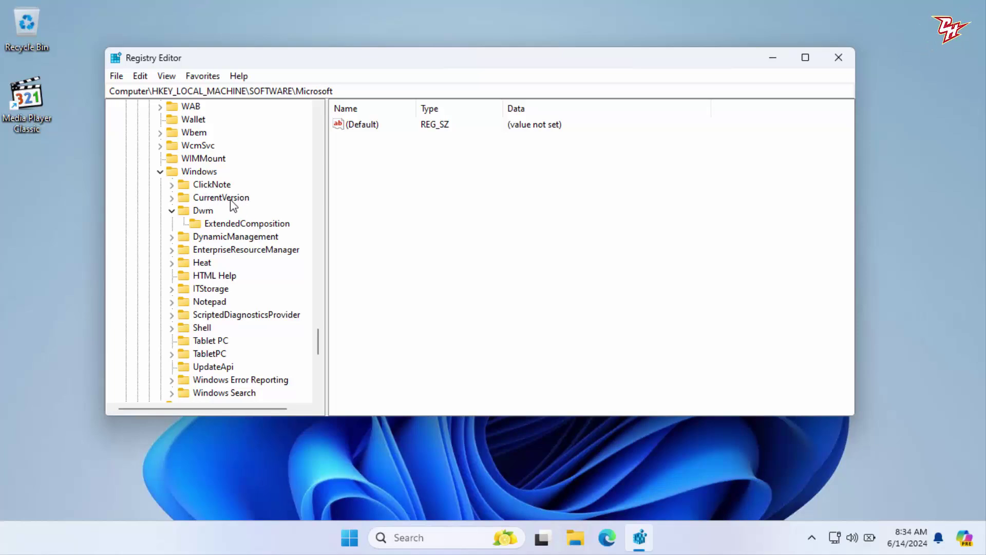
Under the Windows key, expand CurrentVersion and open its Explorer subkey.
{"action": "left_click", "coordinate": [173, 199]}
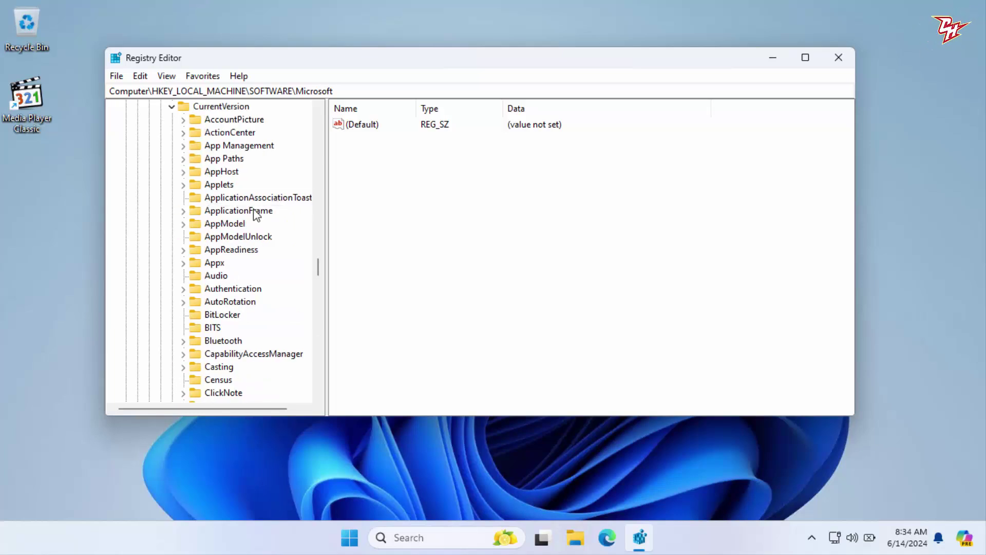
{"action": "scroll", "coordinate": [255, 215], "scroll_direction": "down", "scroll_amount": 10}
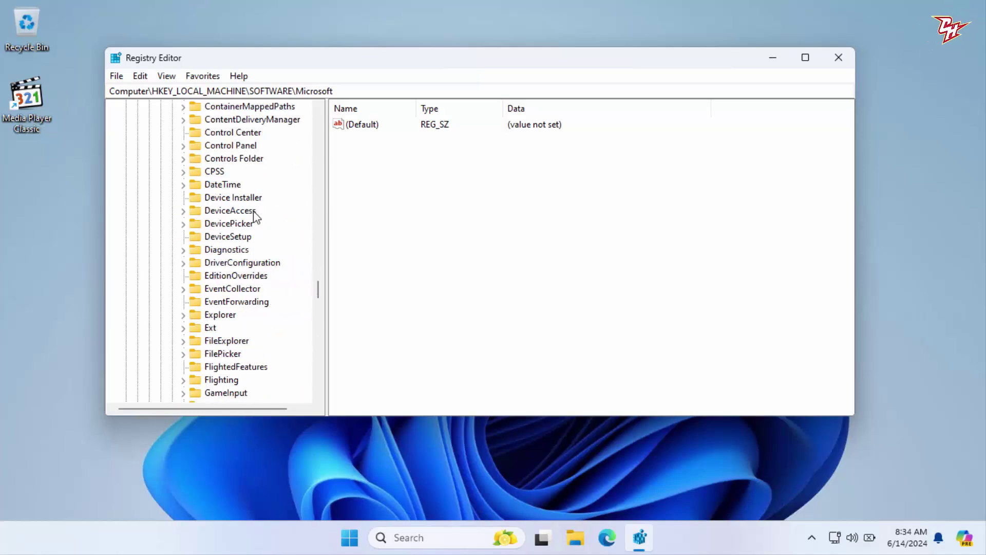
{"action": "left_click", "coordinate": [221, 315]}
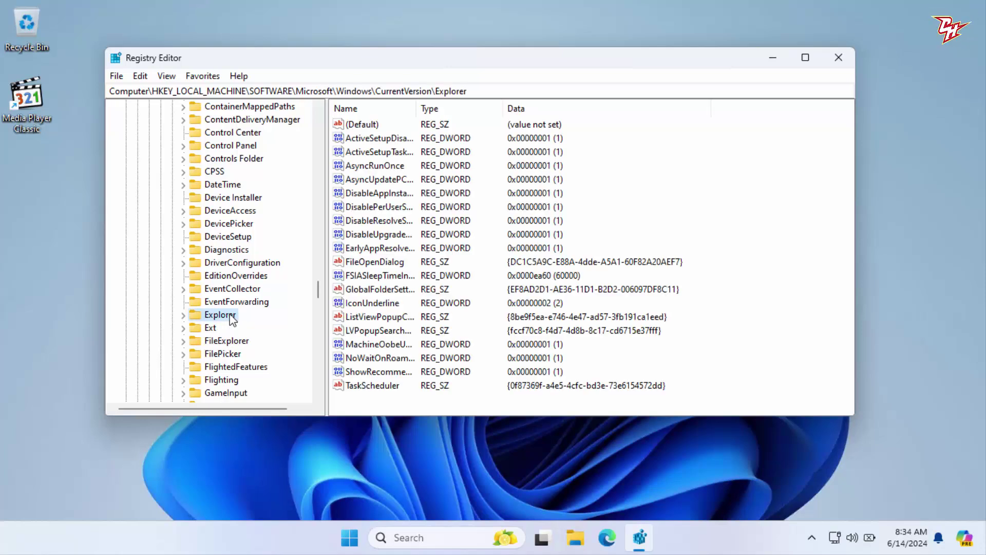
{"action": "left_click", "coordinate": [182, 315]}
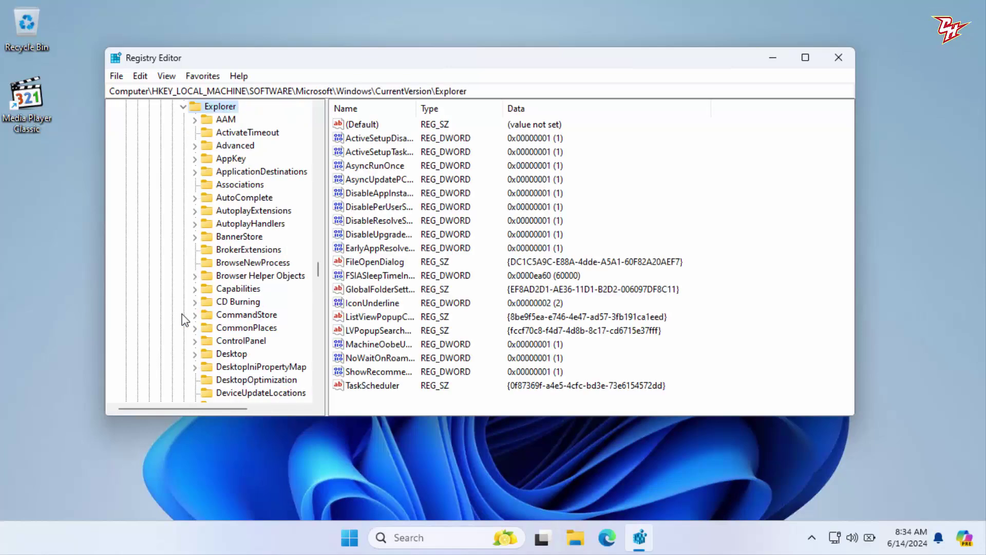
Create a new key named Shell Icons under the Explorer key.
{"action": "right_click", "coordinate": [225, 106]}
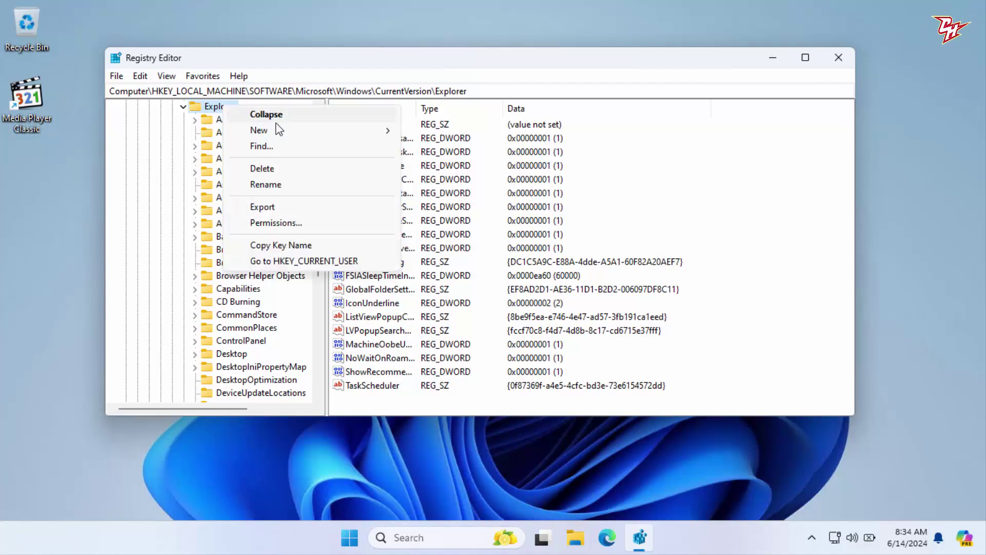
{"action": "left_click", "coordinate": [214, 105]}
{"action": "right_click", "coordinate": [220, 105]}
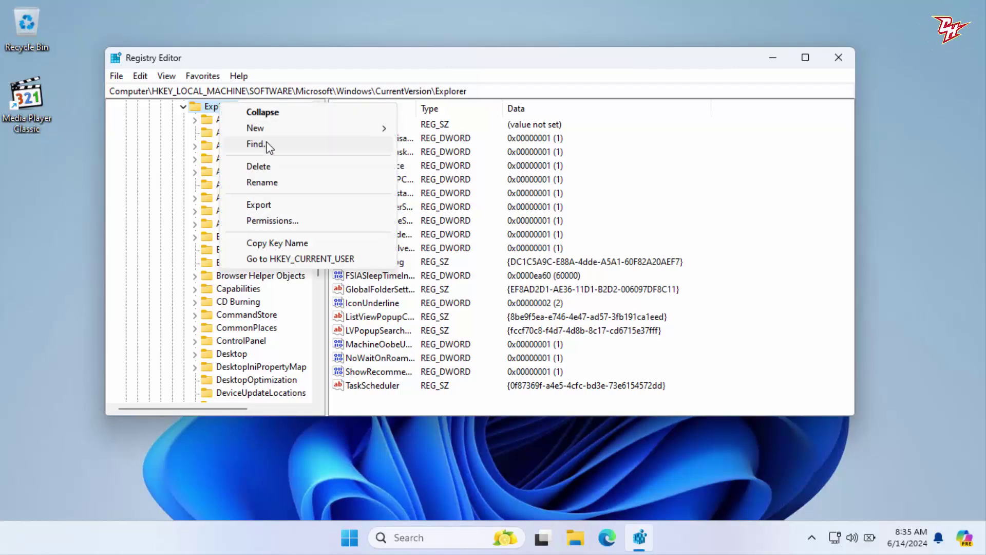
{"action": "mouse_move", "coordinate": [375, 127]}
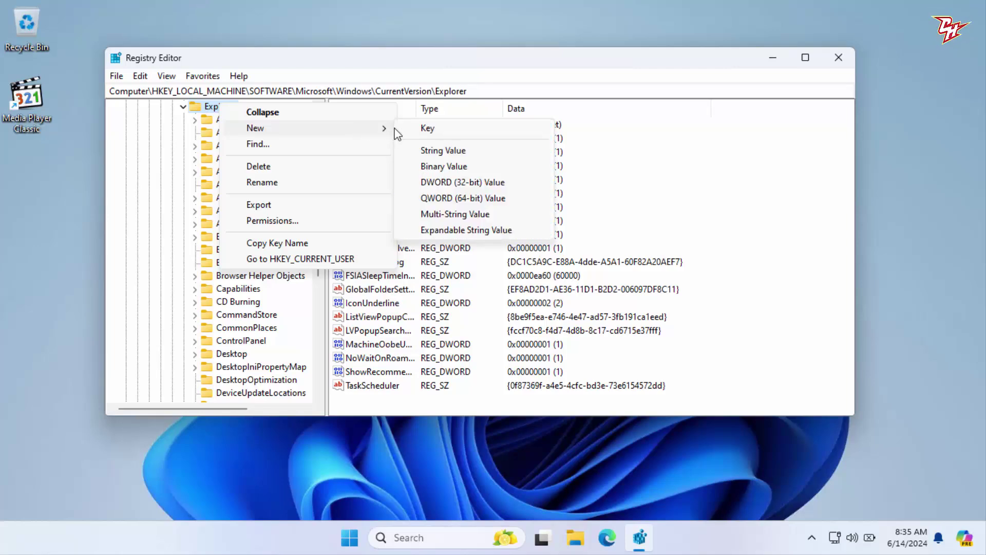
{"action": "left_click", "coordinate": [418, 129]}
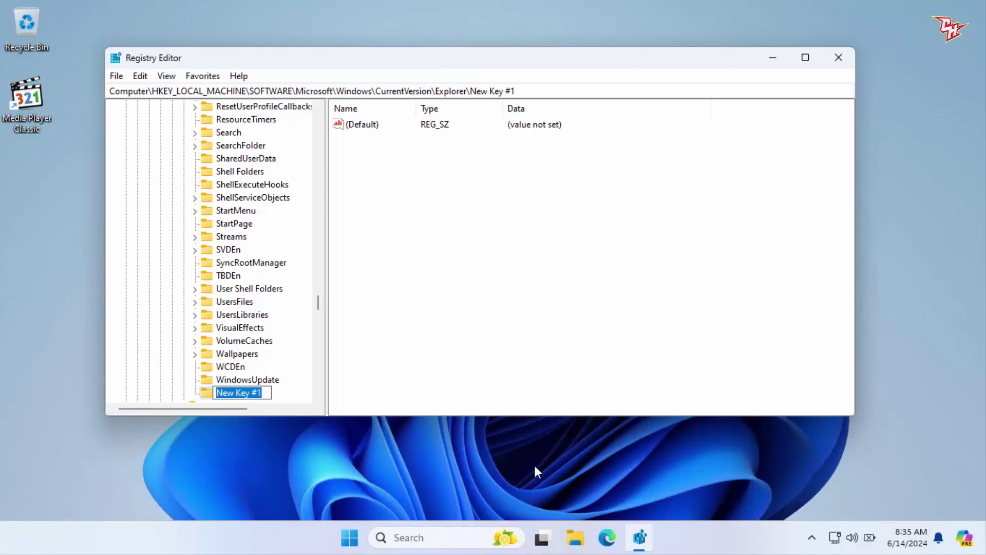
{"action": "key", "text": "Return"}
{"action": "right_click", "coordinate": [242, 396]}
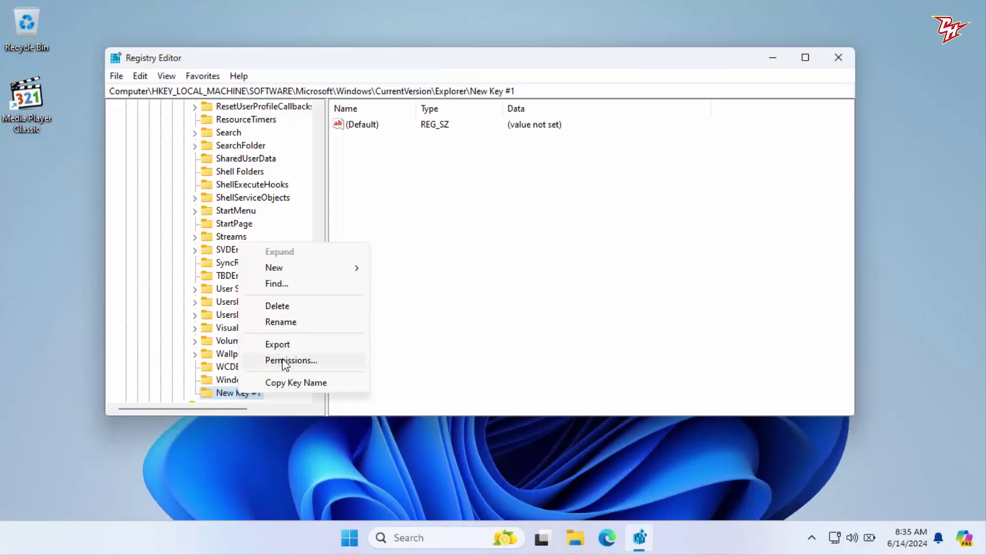
{"action": "left_click", "coordinate": [294, 324]}
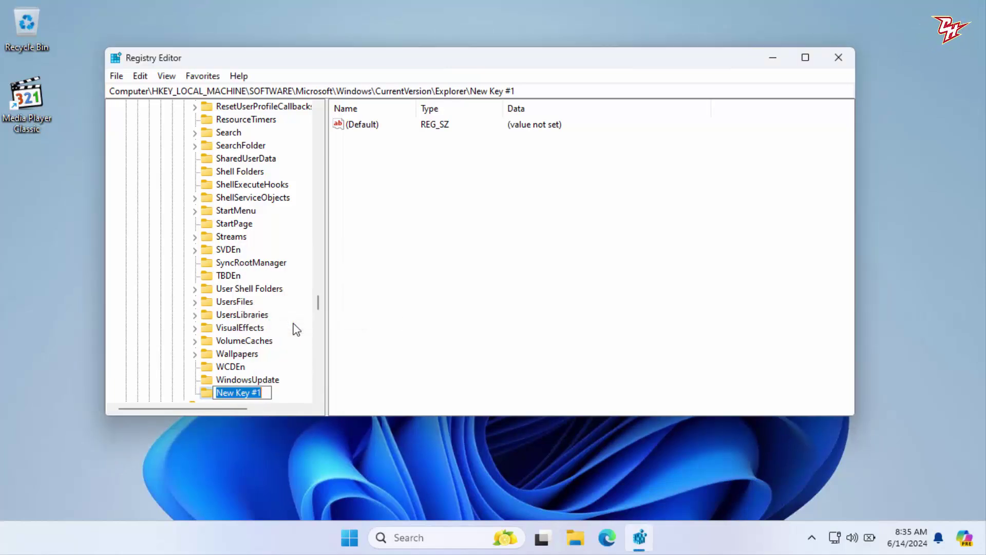
{"action": "type", "text": "Shell Icons"}
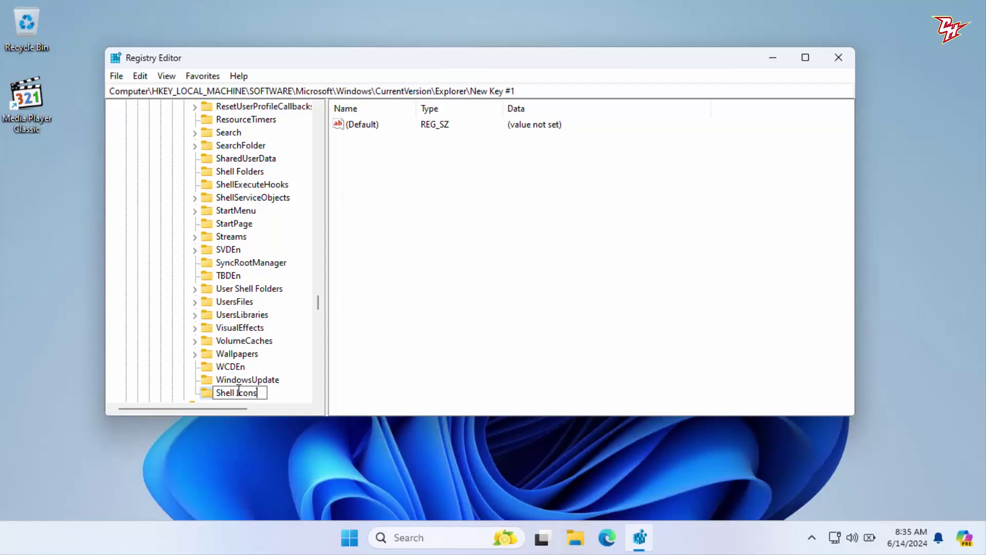
{"action": "key", "text": "Return"}
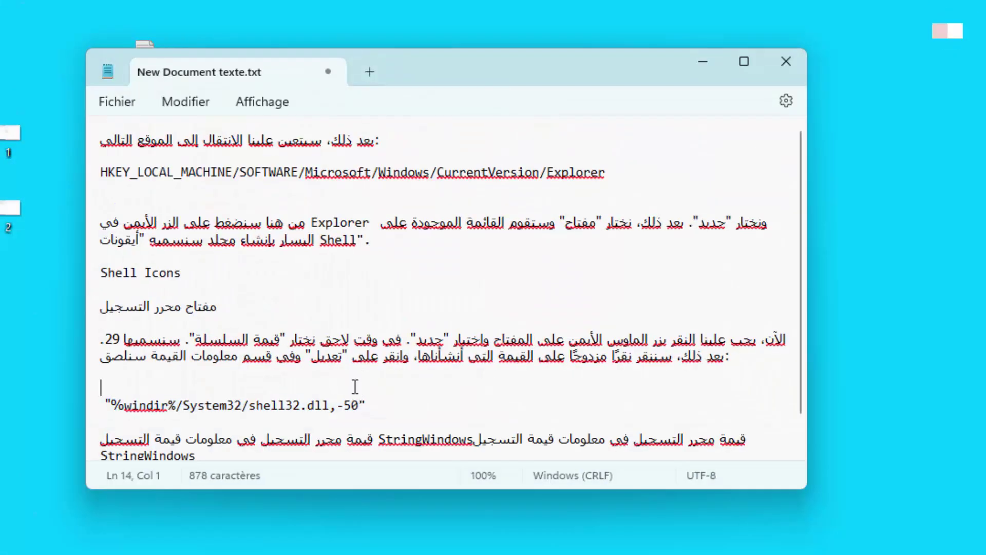
Copy the icon path line "%windir%/System32/shell32.dll,-50" from the Notepad notes.
{"action": "left_click_drag", "start_coordinate": [367, 405], "coordinate": [103, 413]}
{"action": "key", "text": "ctrl+c"}
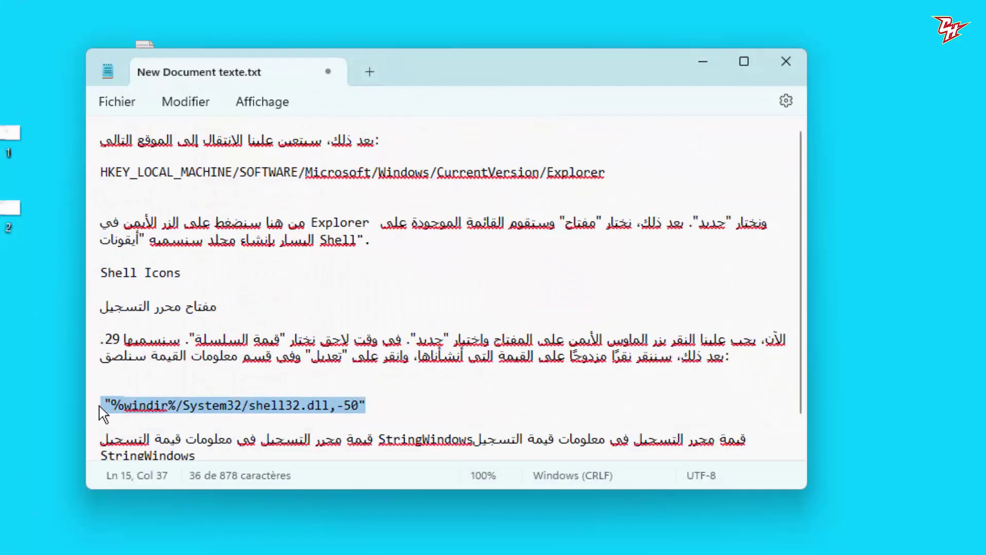
{"action": "right_click", "coordinate": [207, 417]}
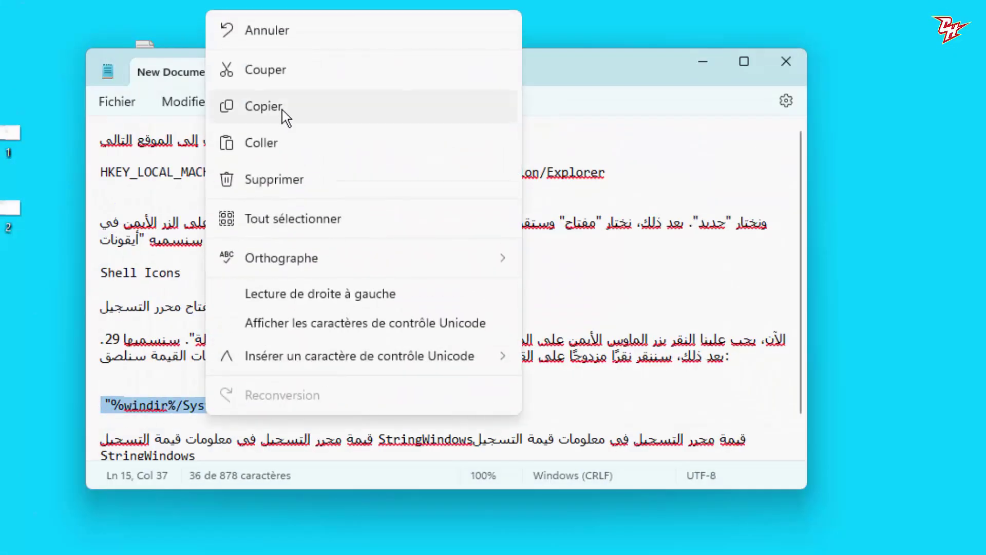
{"action": "left_click", "coordinate": [283, 108]}
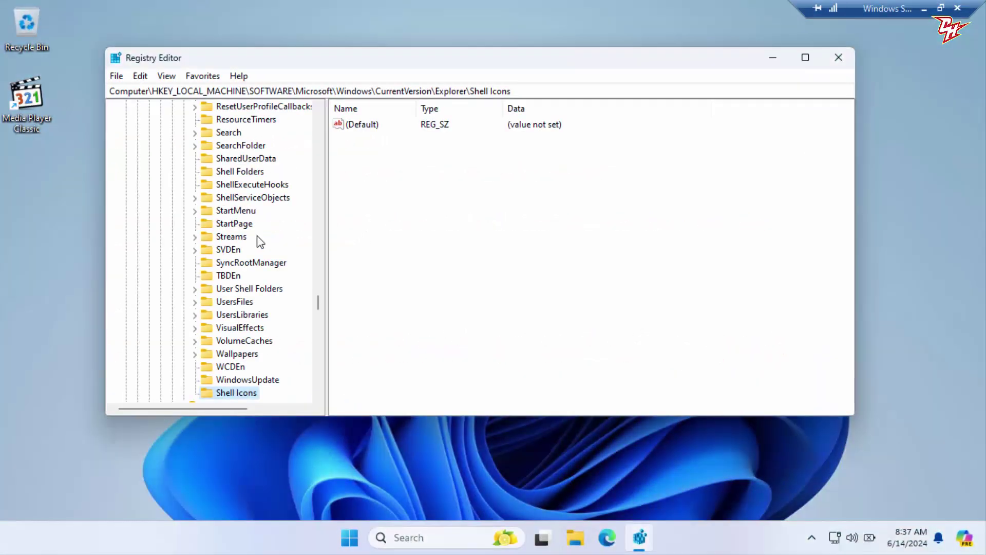
Create a new string value named 29 in the Shell Icons key.
{"action": "scroll", "coordinate": [249, 352], "scroll_direction": "down", "scroll_amount": 1}
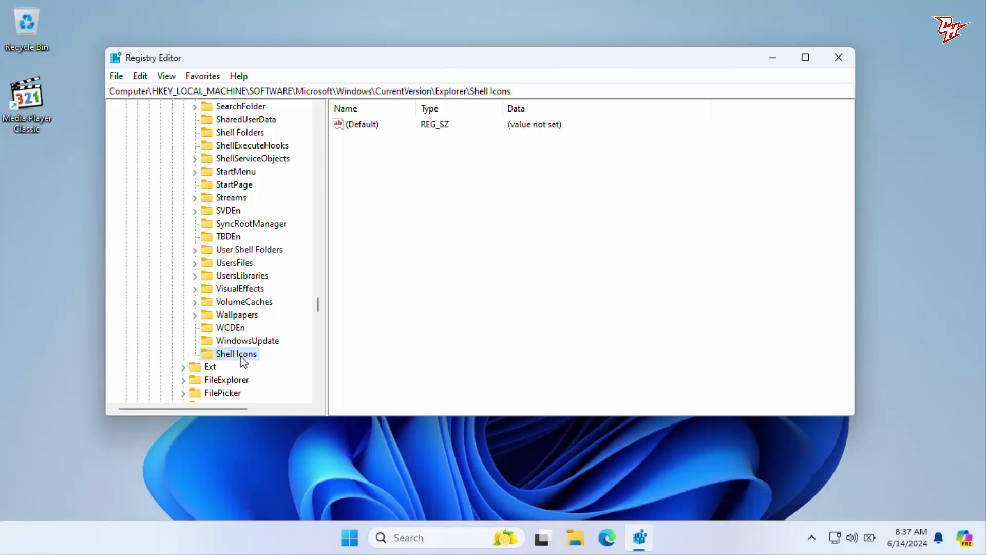
{"action": "right_click", "coordinate": [444, 168]}
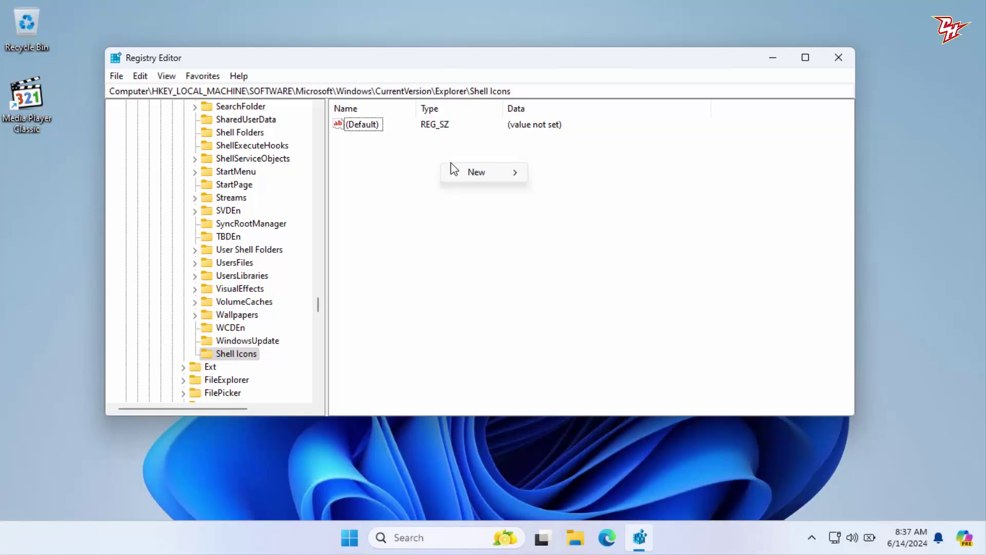
{"action": "mouse_move", "coordinate": [501, 173]}
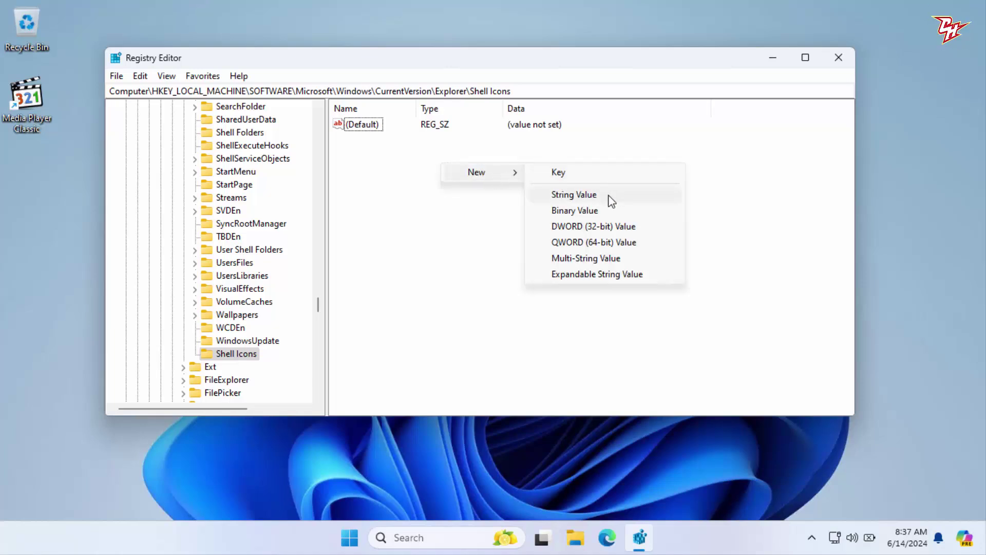
{"action": "left_click", "coordinate": [594, 198]}
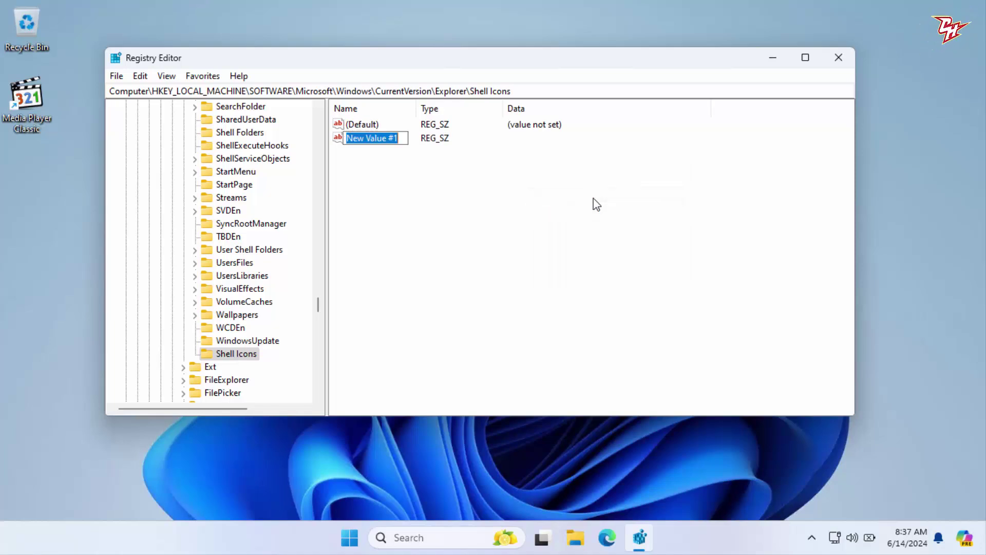
{"action": "type", "text": "e"}
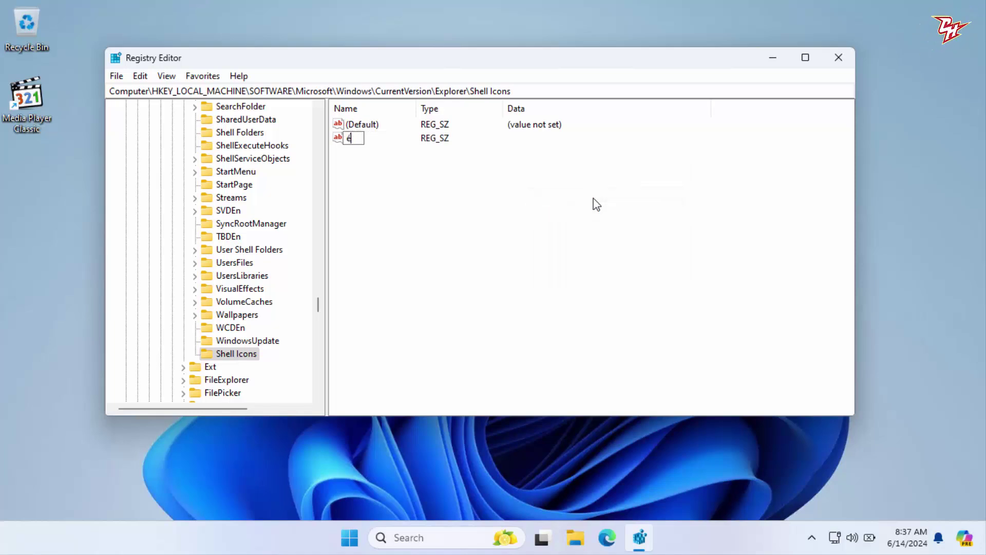
{"action": "type", "text": "29"}
{"action": "key", "text": "Return"}
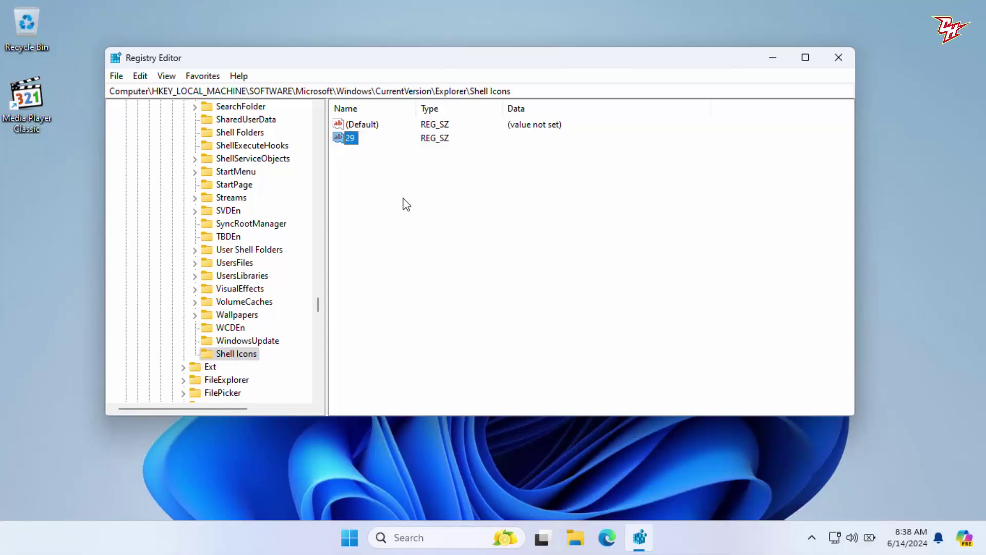
Set the data of string value 29 to the copied path "%windir%/System32/shell32.dll,-50", including the quotation marks.
{"action": "left_click", "coordinate": [384, 165]}
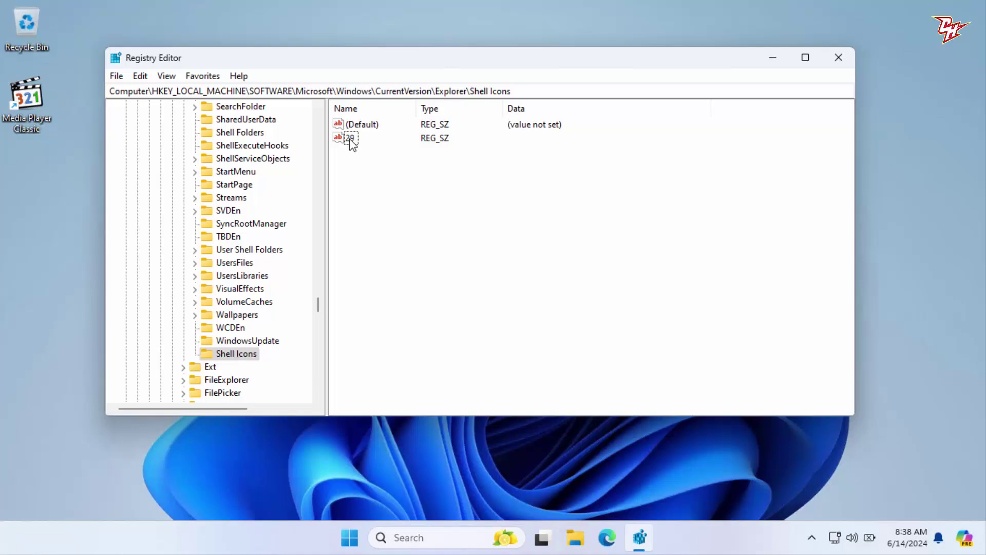
{"action": "double_click", "coordinate": [351, 138]}
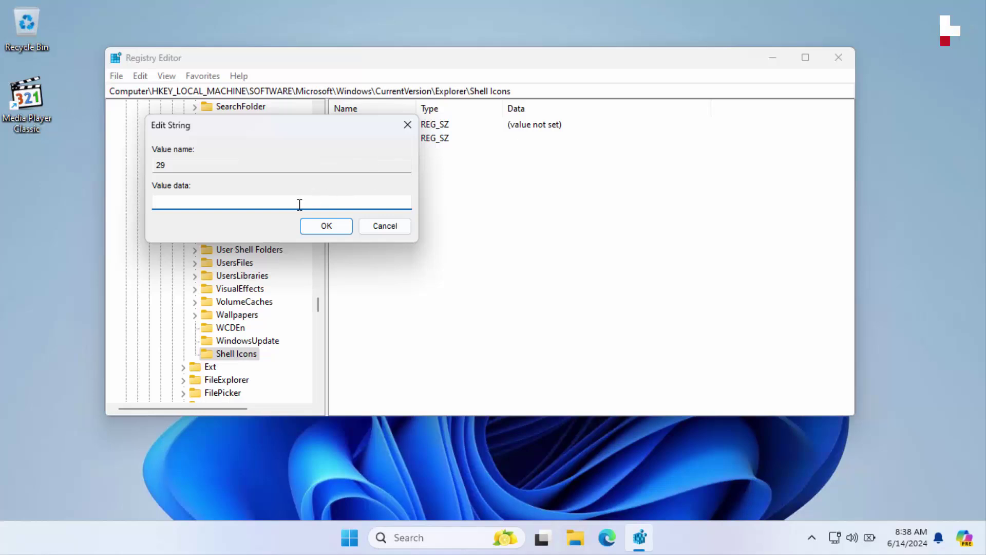
{"action": "right_click", "coordinate": [299, 204]}
{"action": "left_click", "coordinate": [356, 270]}
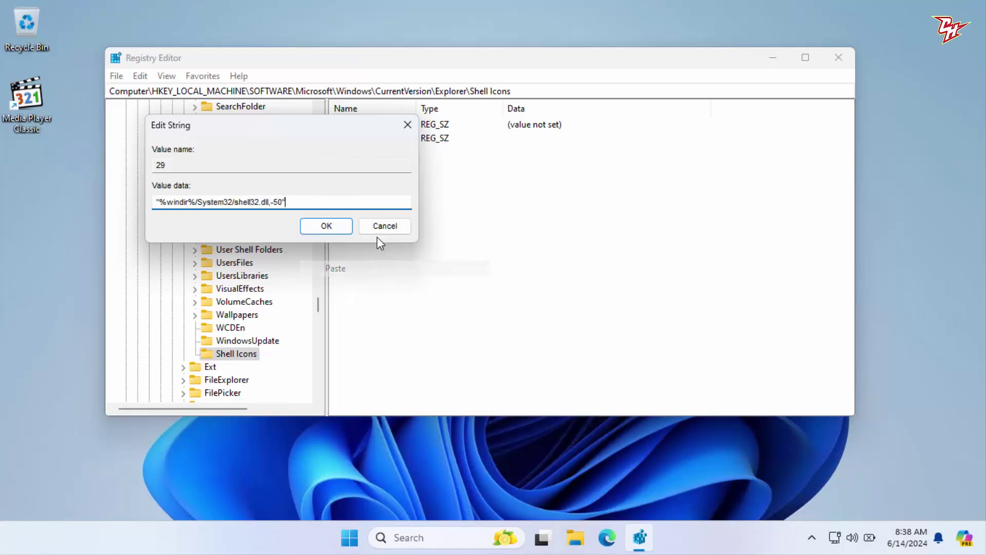
{"action": "left_click", "coordinate": [348, 228]}
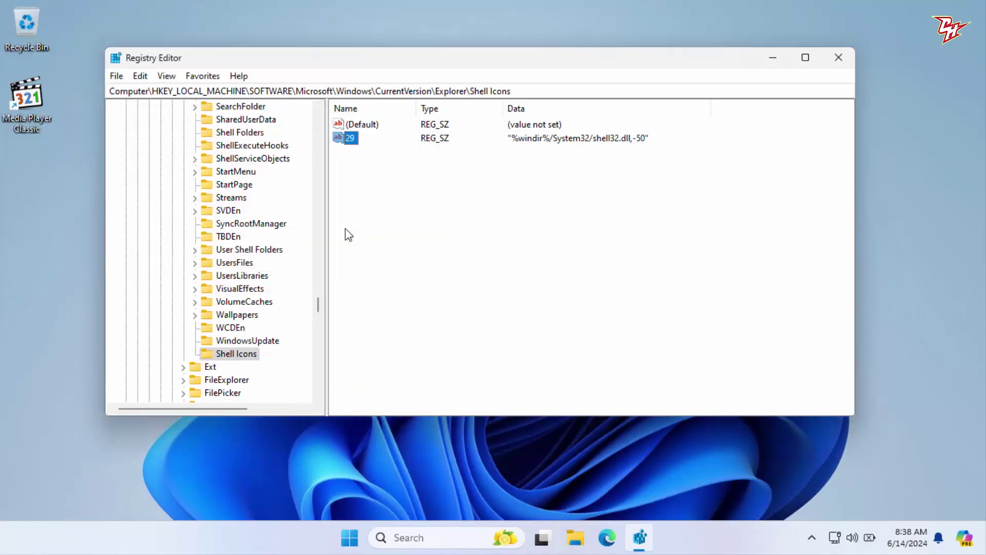
Narrow the Registry Editor window and reposition it slightly on the desktop.
{"action": "left_click", "coordinate": [374, 214]}
{"action": "left_click_drag", "start_coordinate": [853, 167], "coordinate": [698, 163]}
{"action": "left_click_drag", "start_coordinate": [551, 69], "coordinate": [598, 77]}
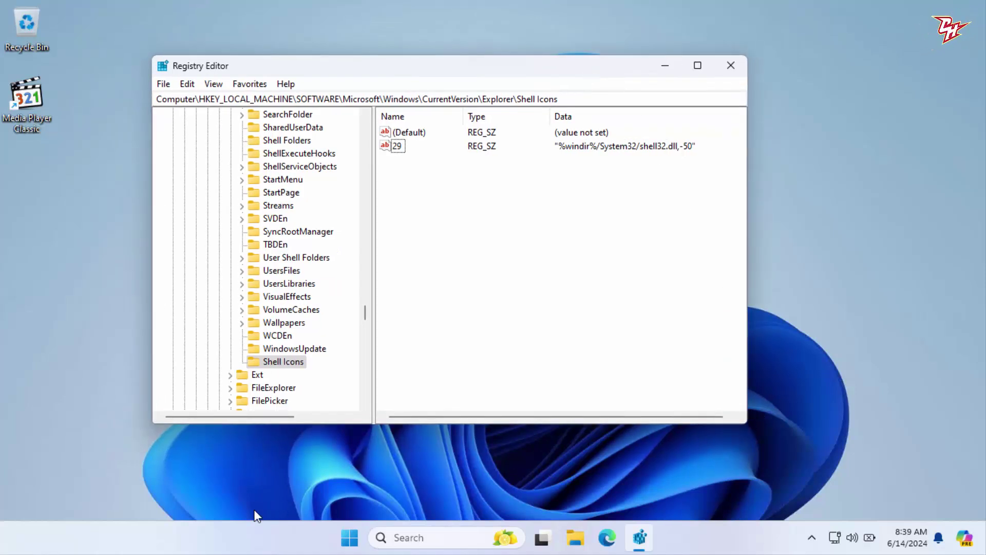
Open Task Manager and restart the Windows Explorer process.
{"action": "right_click", "coordinate": [242, 537]}
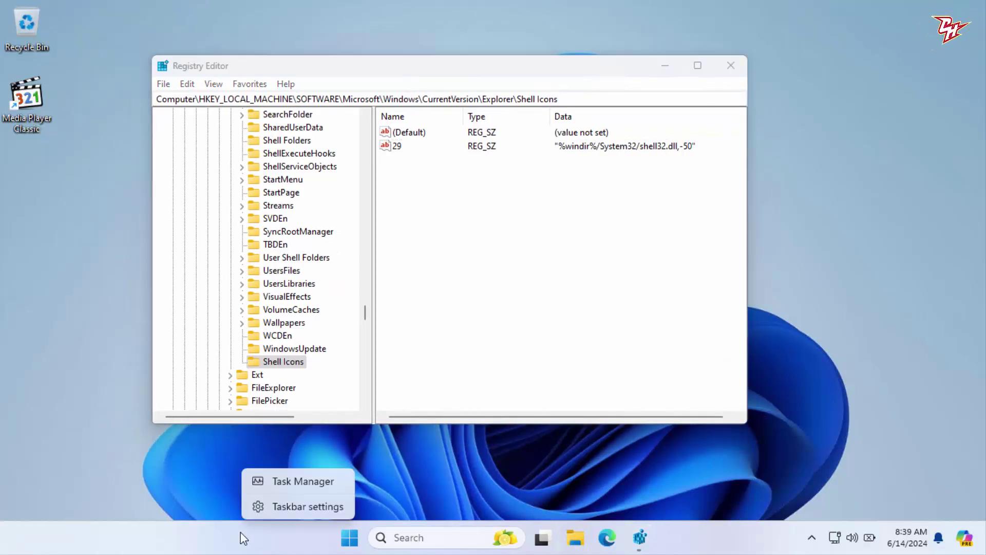
{"action": "left_click", "coordinate": [316, 480]}
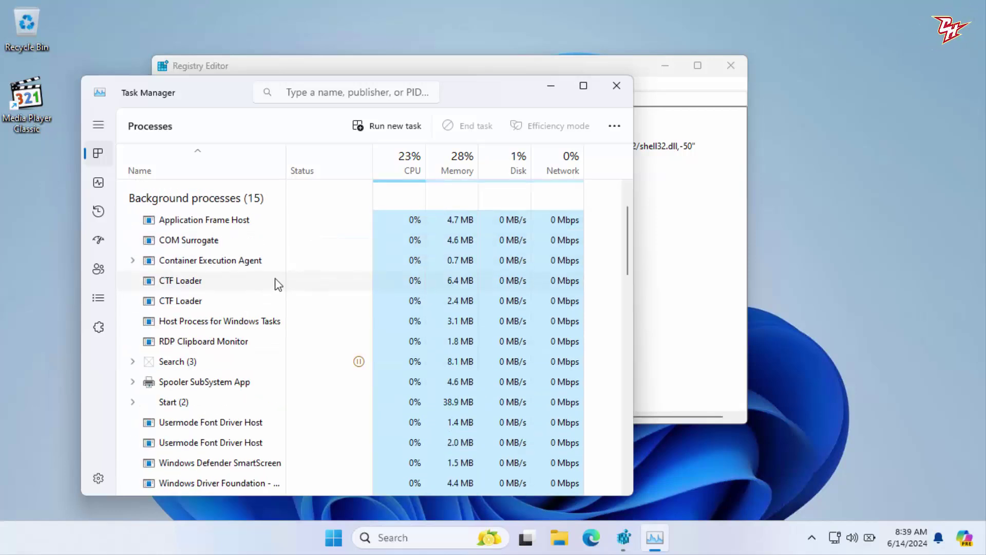
{"action": "scroll", "coordinate": [362, 263], "scroll_direction": "up", "scroll_amount": 1}
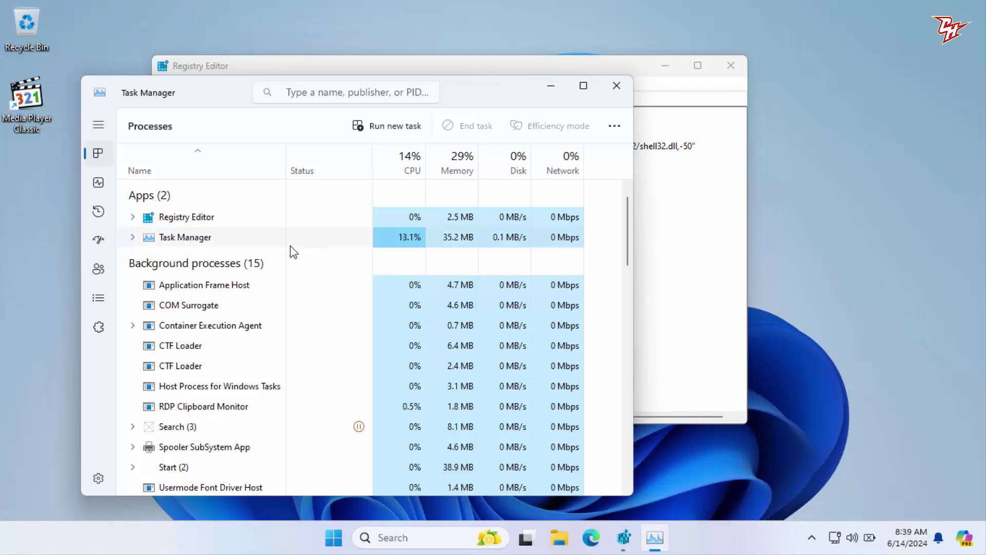
{"action": "scroll", "coordinate": [290, 246], "scroll_direction": "down", "scroll_amount": 4}
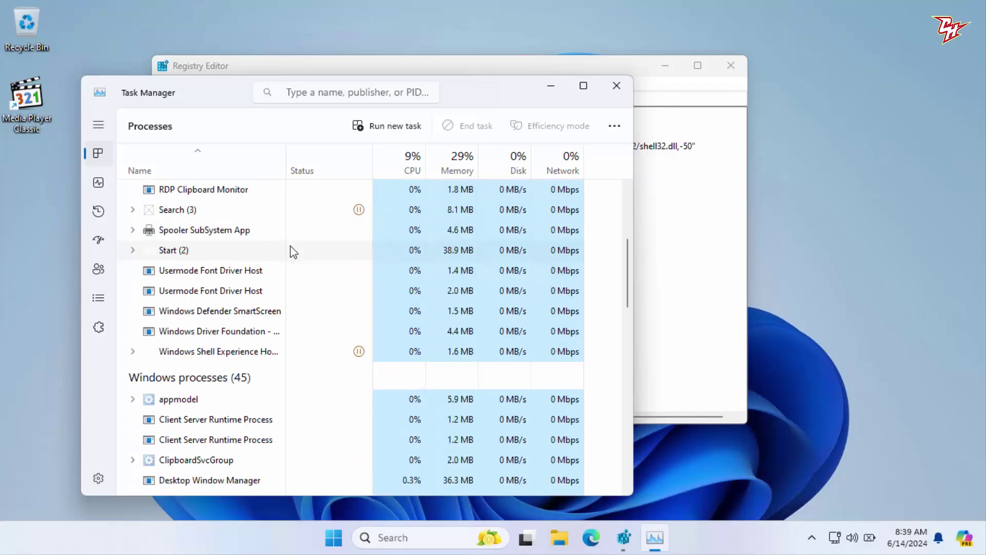
{"action": "scroll", "coordinate": [291, 245], "scroll_direction": "down", "scroll_amount": 4}
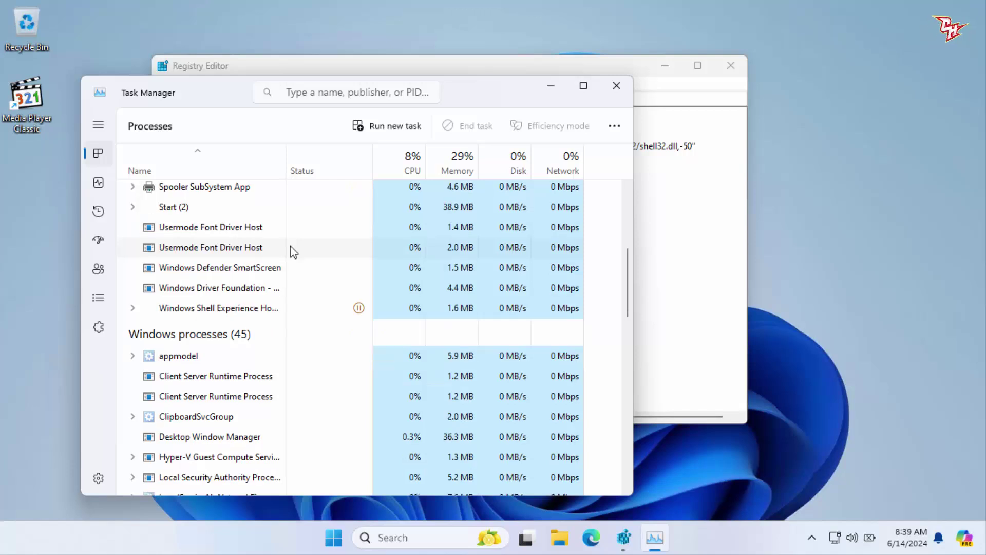
{"action": "scroll", "coordinate": [290, 245], "scroll_direction": "down", "scroll_amount": 4}
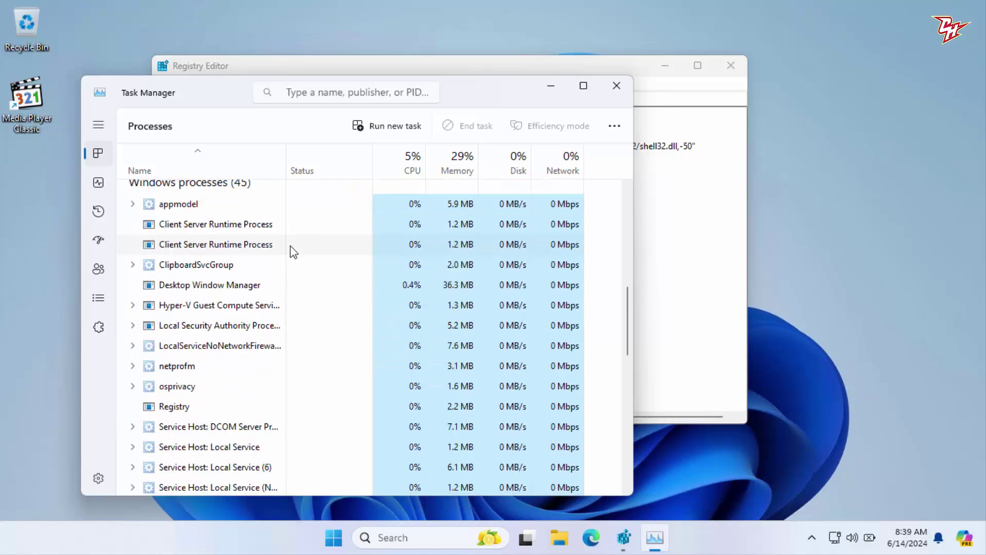
{"action": "scroll", "coordinate": [291, 245], "scroll_direction": "down", "scroll_amount": 5}
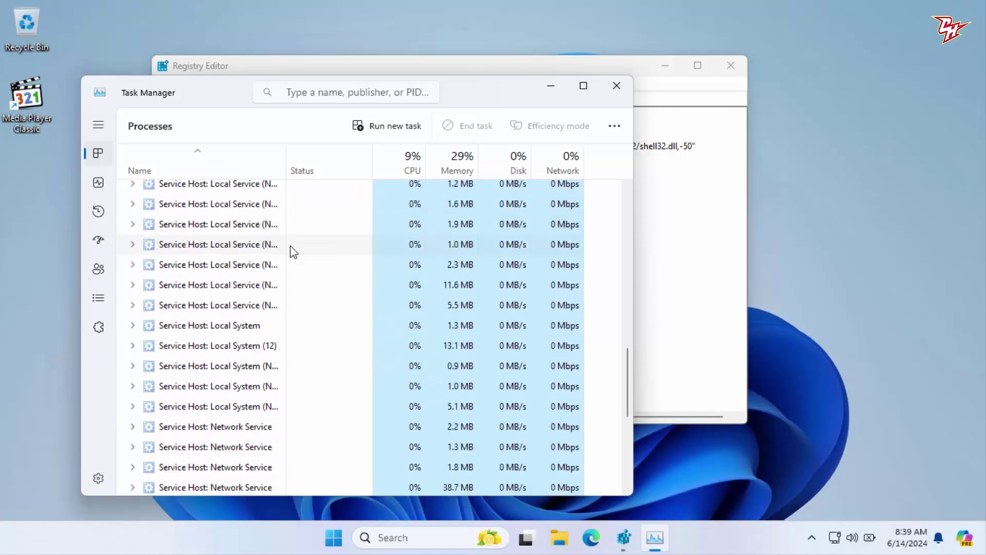
{"action": "scroll", "coordinate": [291, 246], "scroll_direction": "down", "scroll_amount": 4}
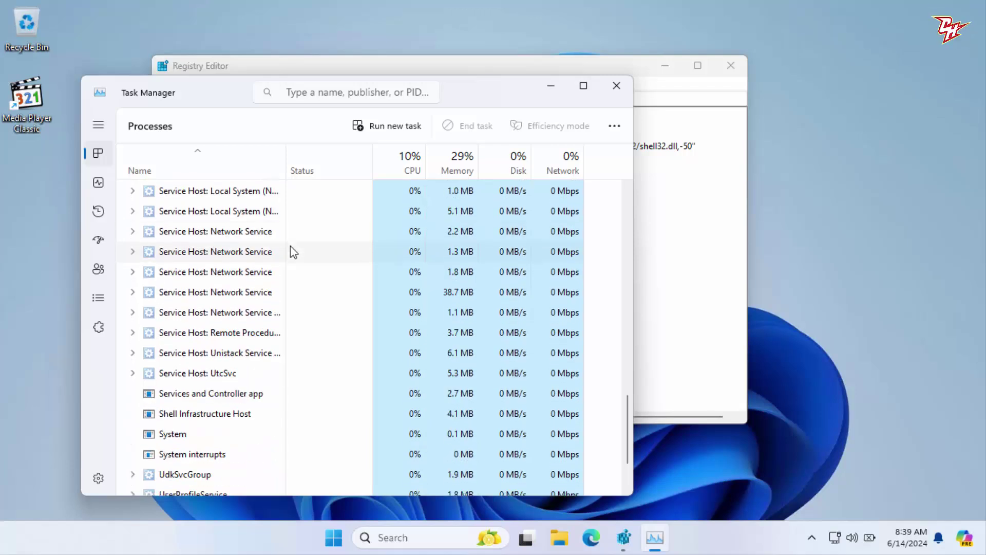
{"action": "scroll", "coordinate": [291, 248], "scroll_direction": "down", "scroll_amount": 1}
{"action": "left_click", "coordinate": [213, 408]}
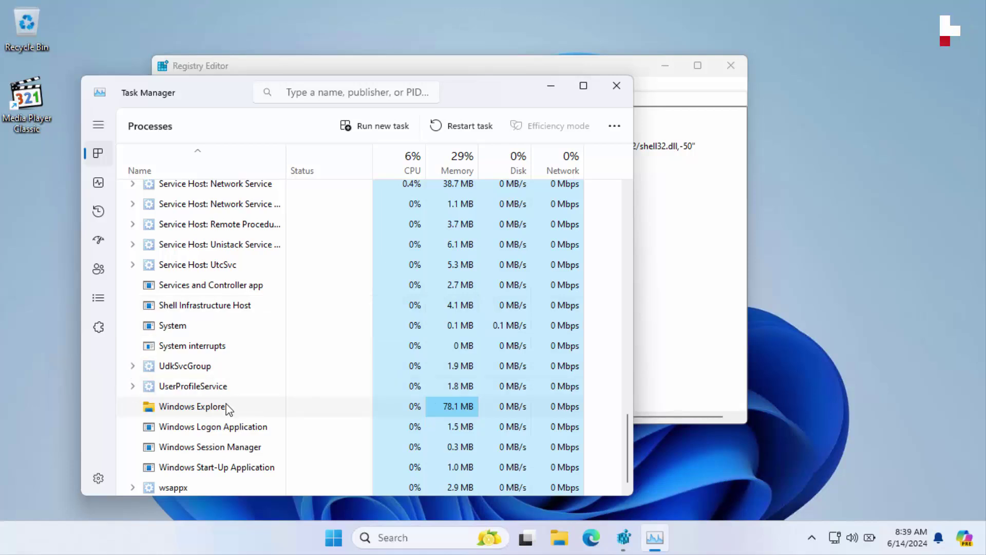
{"action": "left_click", "coordinate": [471, 135]}
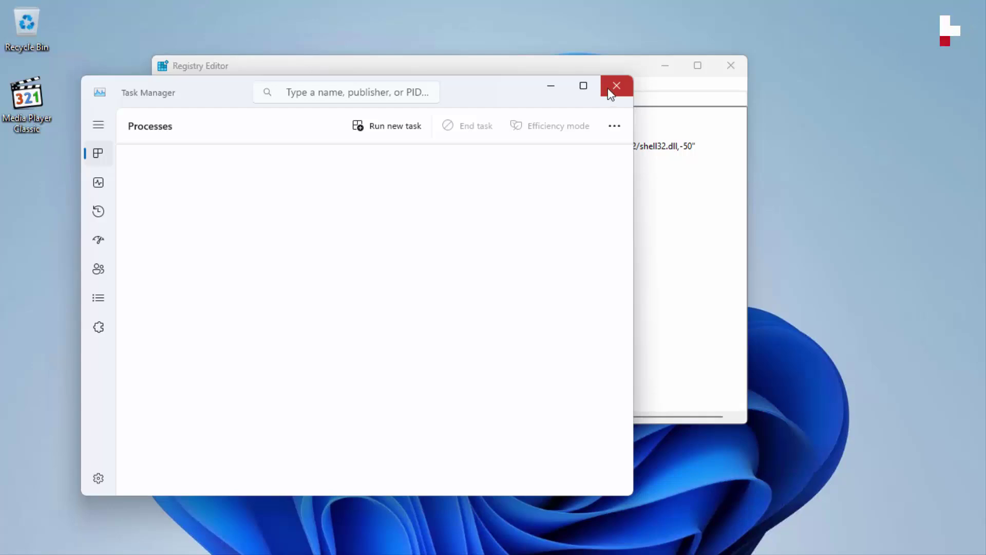
Close Task Manager and Registry Editor to return to the desktop.
{"action": "left_click", "coordinate": [612, 93]}
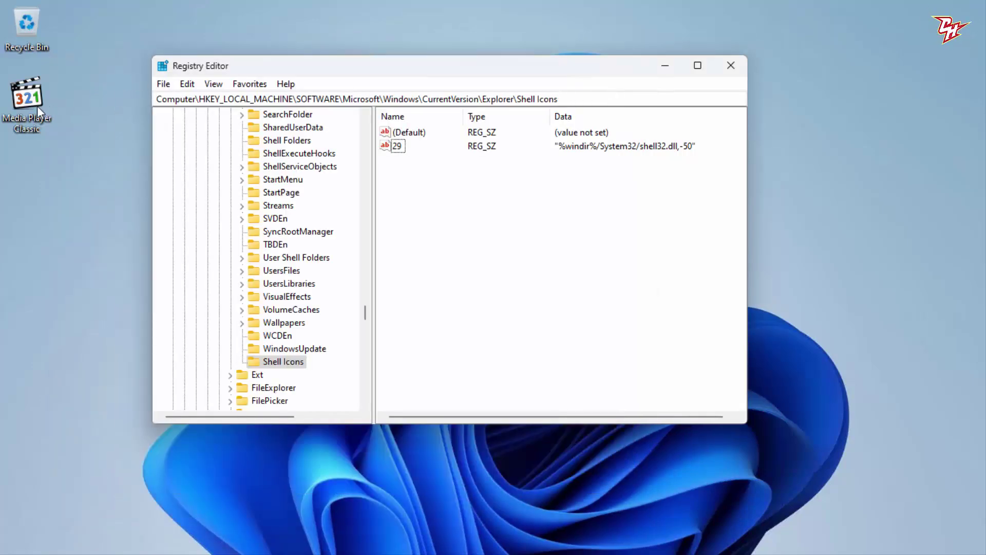
{"action": "left_click_drag", "start_coordinate": [108, 78], "coordinate": [234, 102]}
{"action": "left_click", "coordinate": [731, 65]}
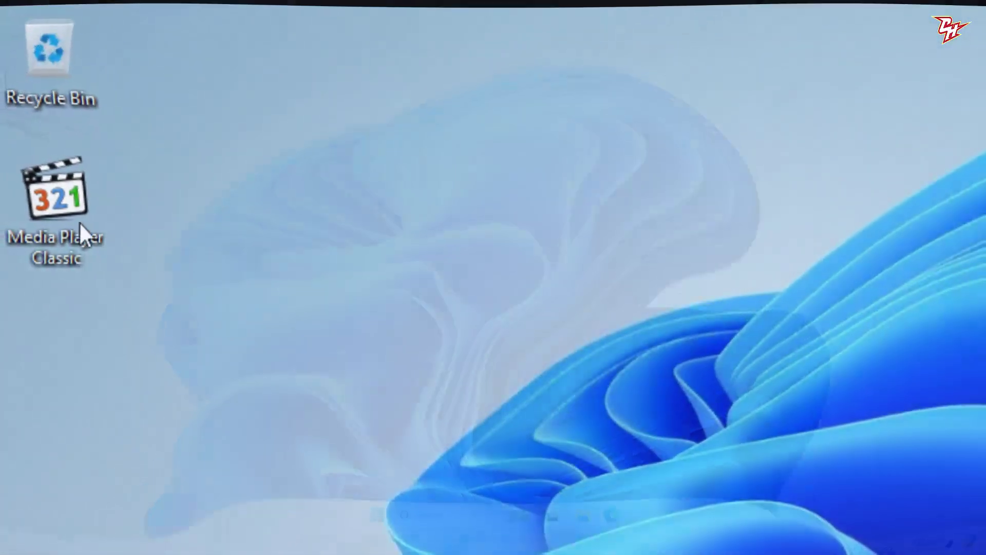
{"action": "left_click_drag", "start_coordinate": [79, 223], "coordinate": [158, 220]}
{"action": "left_click_drag", "start_coordinate": [180, 136], "coordinate": [220, 203]}
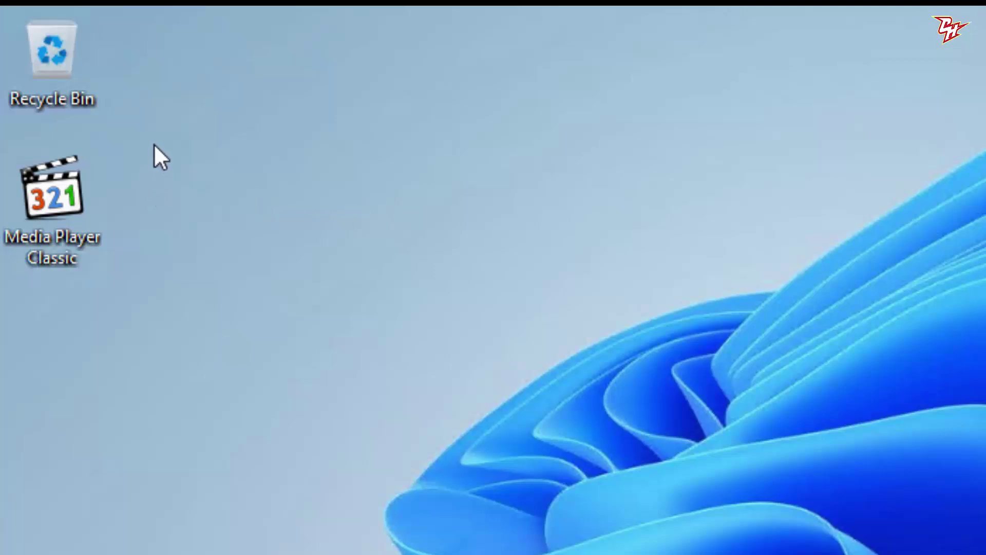
{"action": "left_click_drag", "start_coordinate": [155, 142], "coordinate": [27, 297]}
{"action": "left_click", "coordinate": [353, 202]}
{"action": "left_click_drag", "start_coordinate": [174, 145], "coordinate": [187, 241]}
{"action": "left_click_drag", "start_coordinate": [177, 162], "coordinate": [147, 289]}
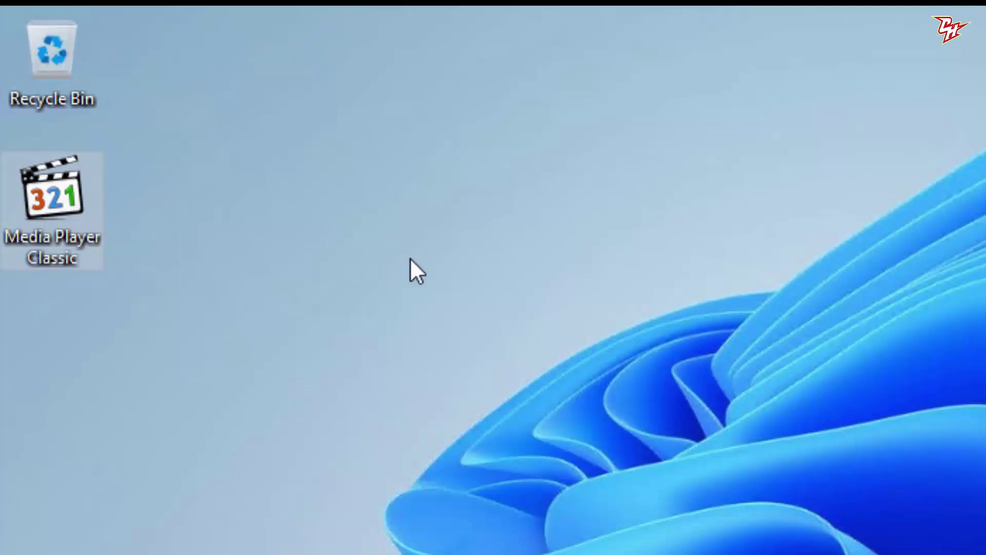
{"action": "left_click", "coordinate": [410, 258]}
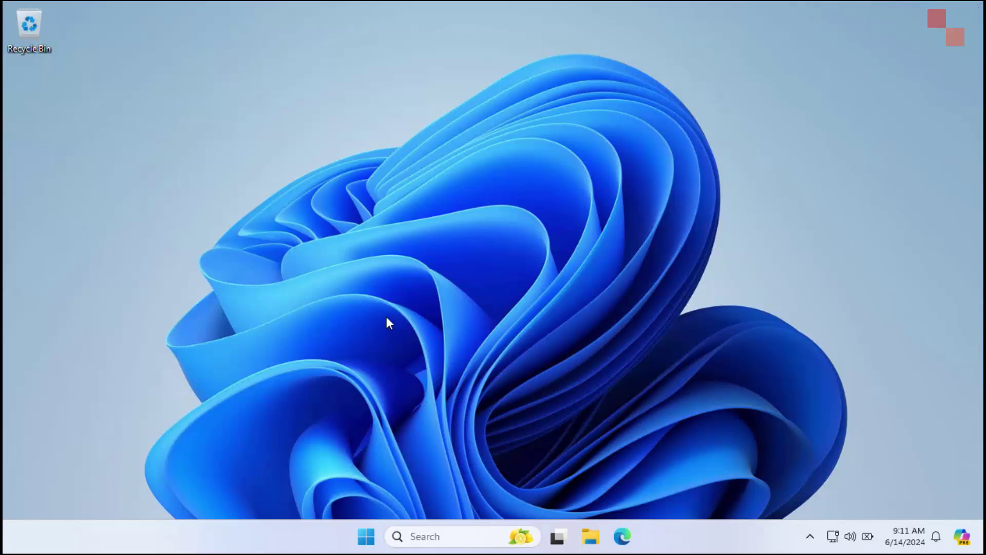
Refresh the desktop and move the iexplore shortcut directly beneath the Recycle Bin.
{"action": "right_click", "coordinate": [747, 103]}
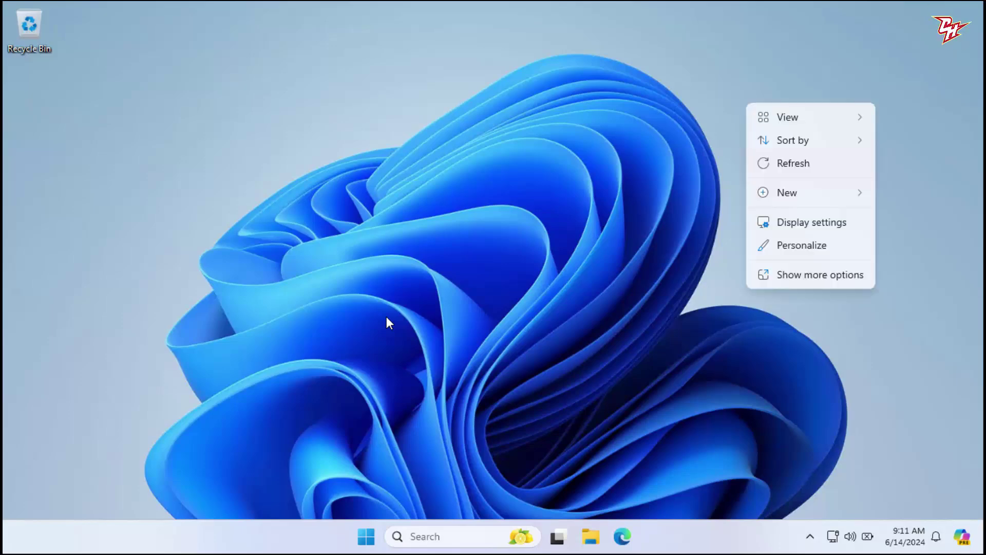
{"action": "left_click", "coordinate": [810, 159]}
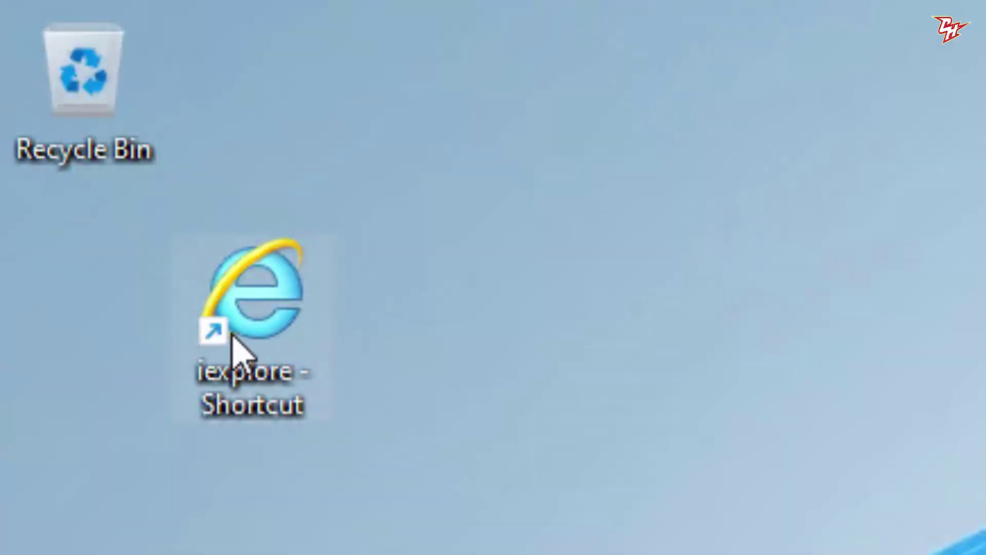
{"action": "left_click_drag", "start_coordinate": [226, 316], "coordinate": [121, 325]}
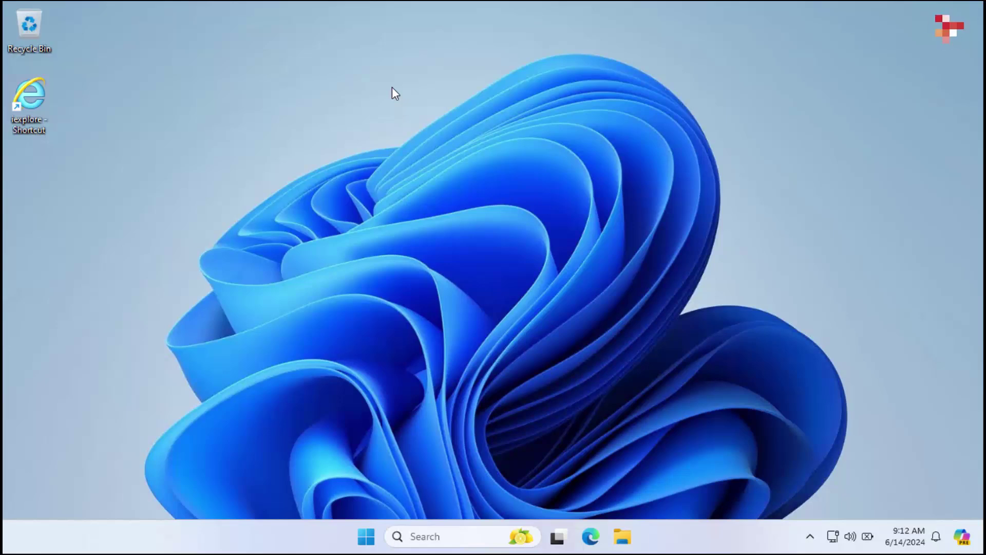
Find and open Registry Editor, and expand the HKEY_CLASSES_ROOT key.
{"action": "left_click", "coordinate": [368, 537]}
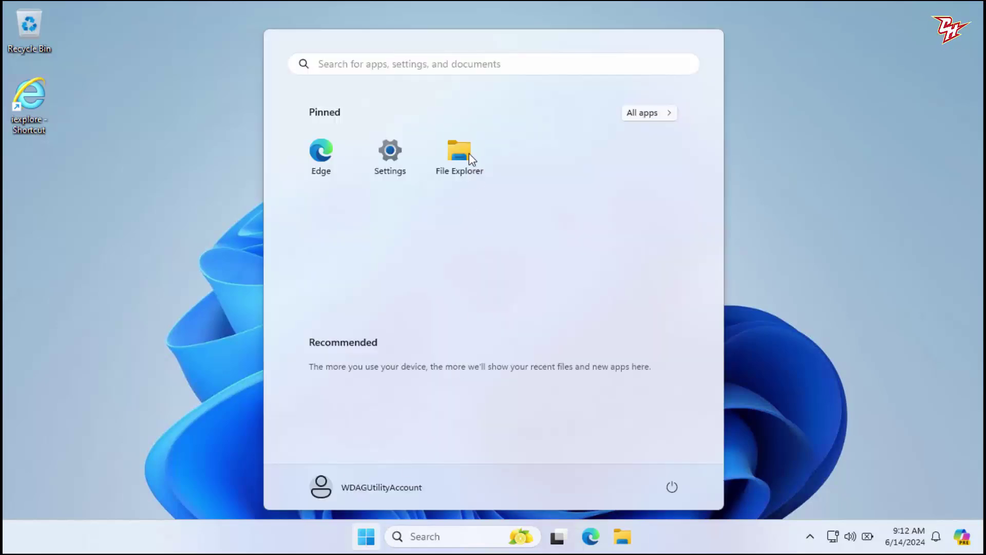
{"action": "left_click", "coordinate": [421, 72]}
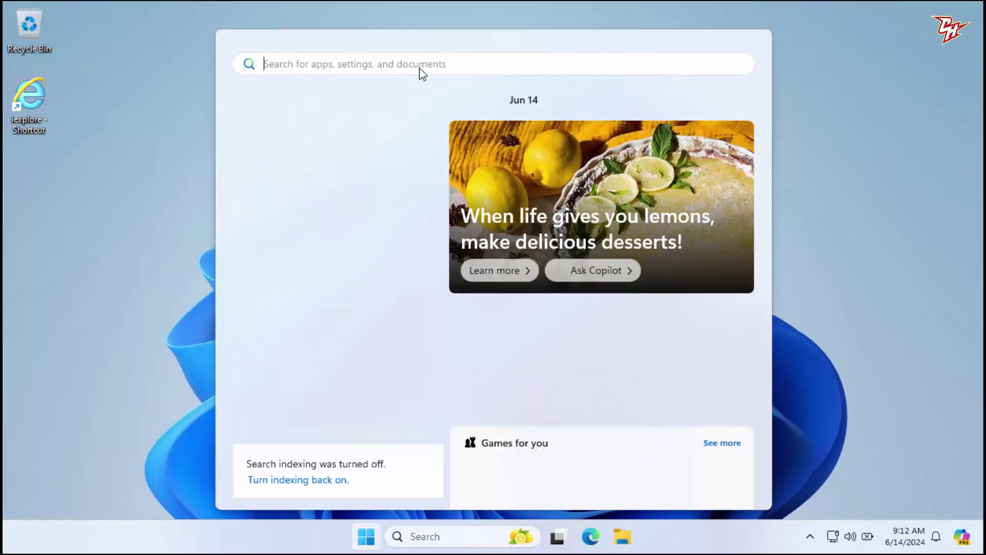
{"action": "type", "text": "R"}
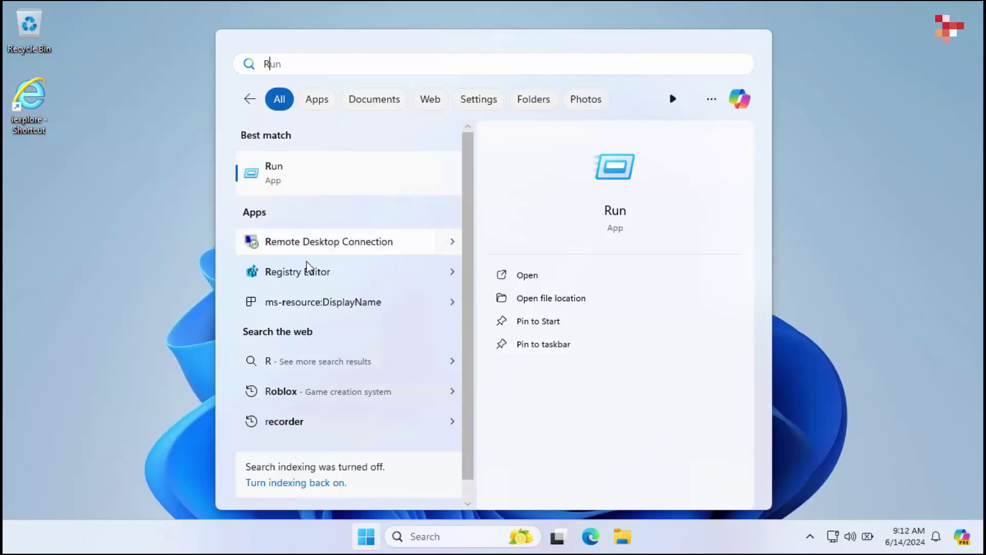
{"action": "left_click", "coordinate": [302, 278]}
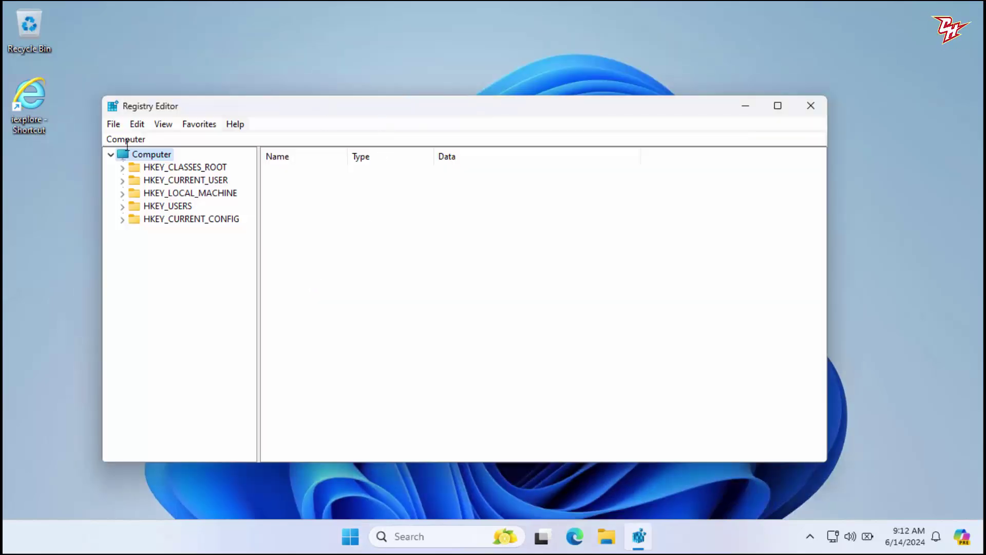
{"action": "left_click", "coordinate": [188, 171]}
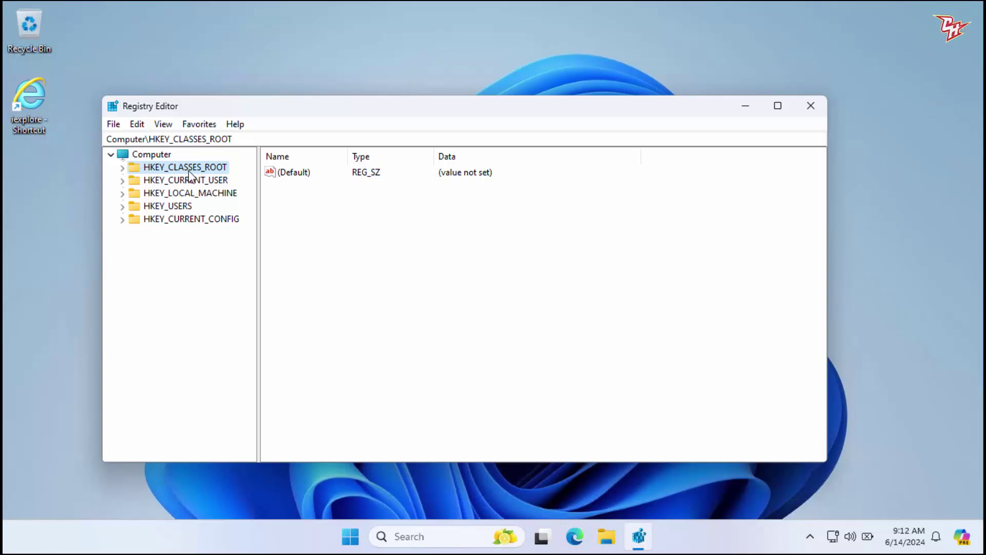
{"action": "left_click", "coordinate": [122, 168]}
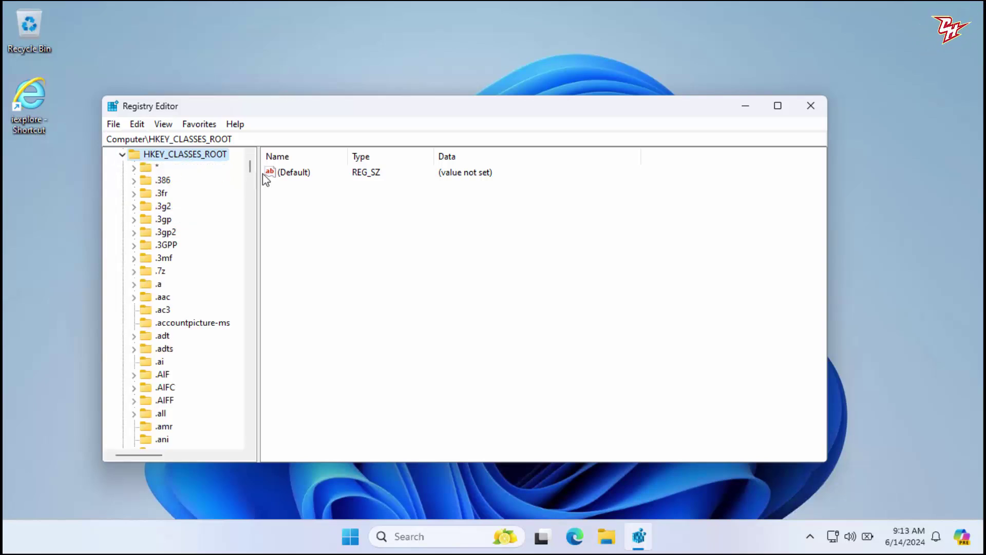
Delete the IsShortcut value from the lnkfile key under HKEY_CLASSES_ROOT, confirm the deletion, and close Registry Editor.
{"action": "left_click_drag", "start_coordinate": [251, 171], "coordinate": [263, 279]}
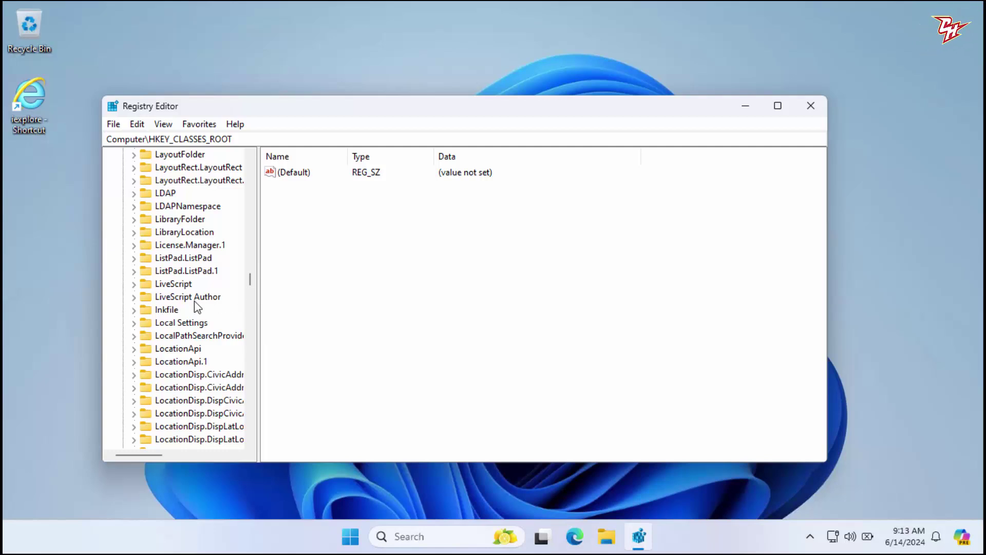
{"action": "left_click", "coordinate": [170, 310]}
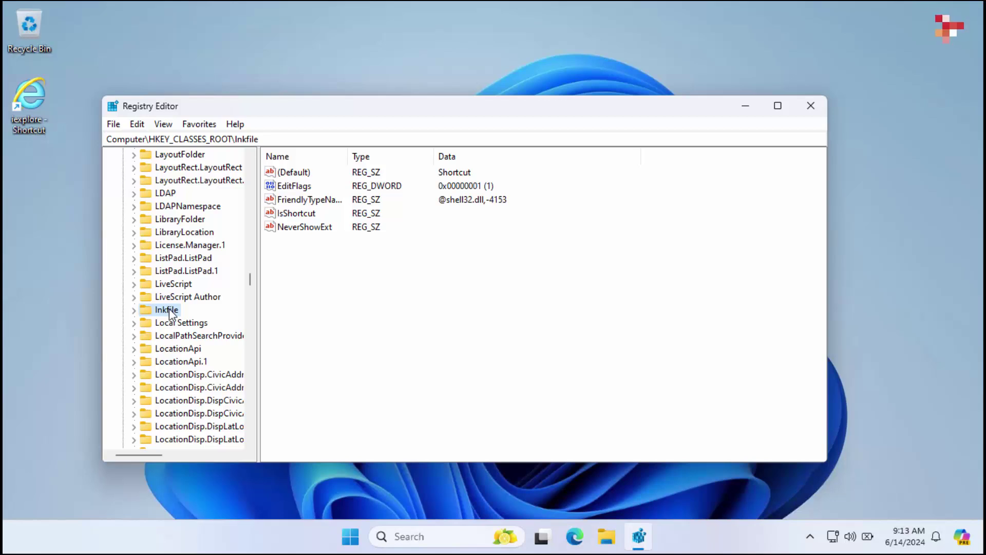
{"action": "right_click", "coordinate": [299, 219]}
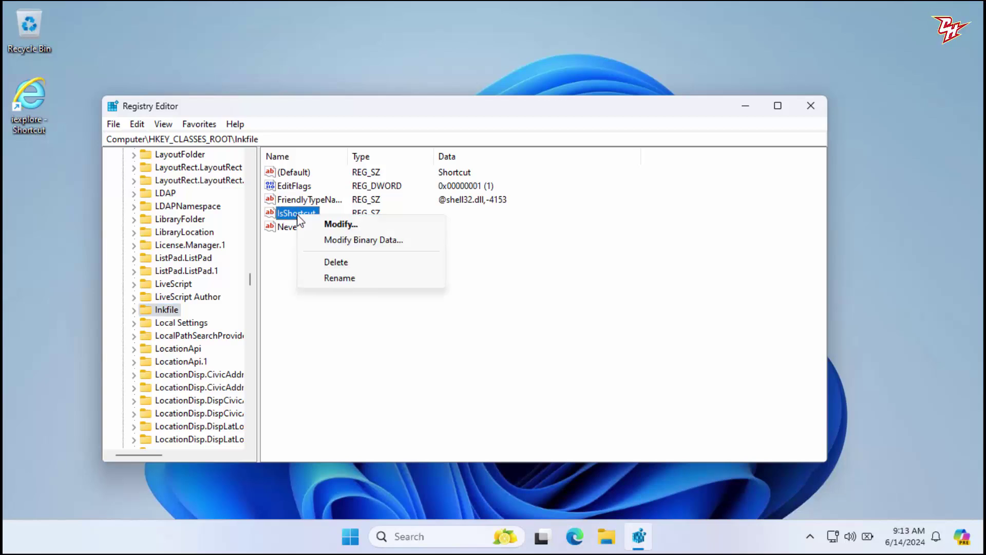
{"action": "left_click", "coordinate": [364, 265]}
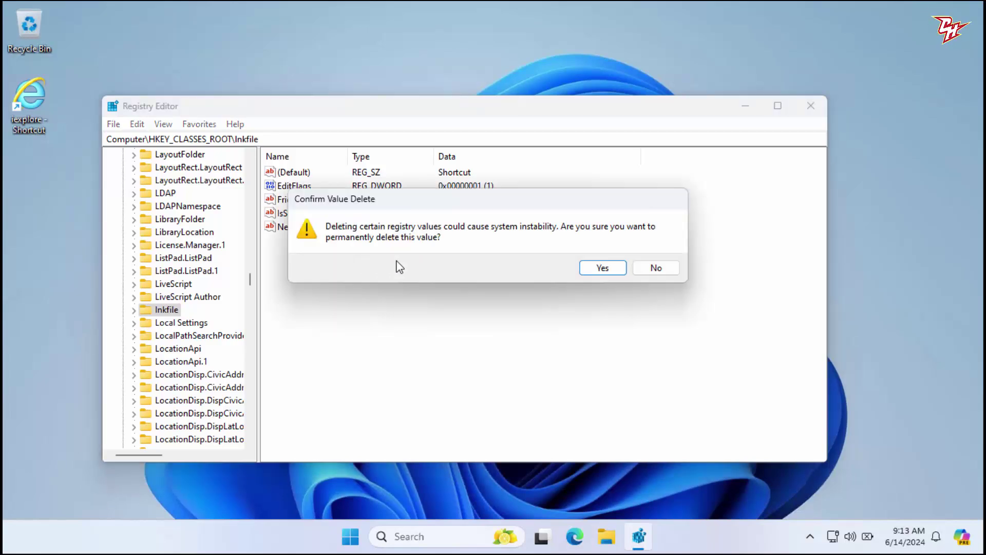
{"action": "left_click", "coordinate": [599, 267]}
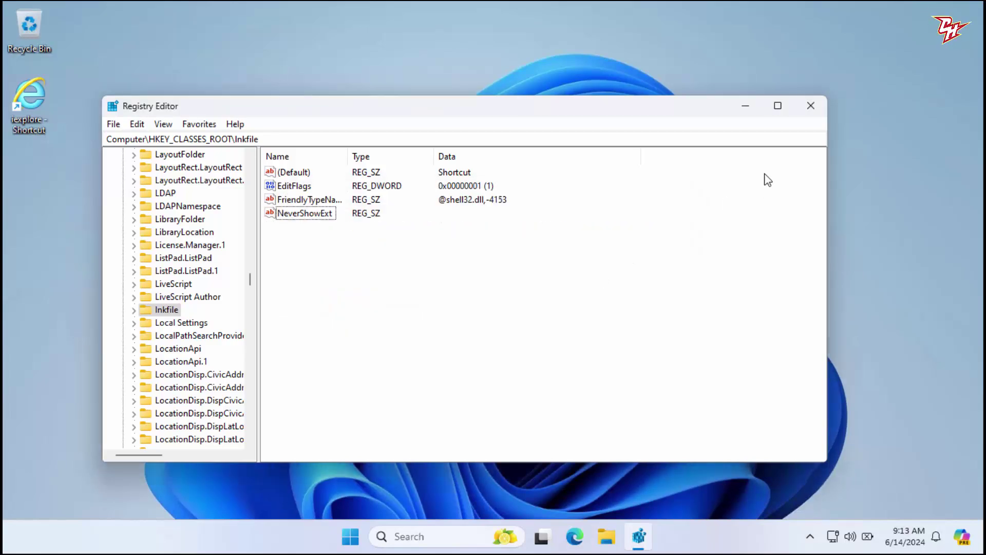
{"action": "left_click", "coordinate": [810, 106]}
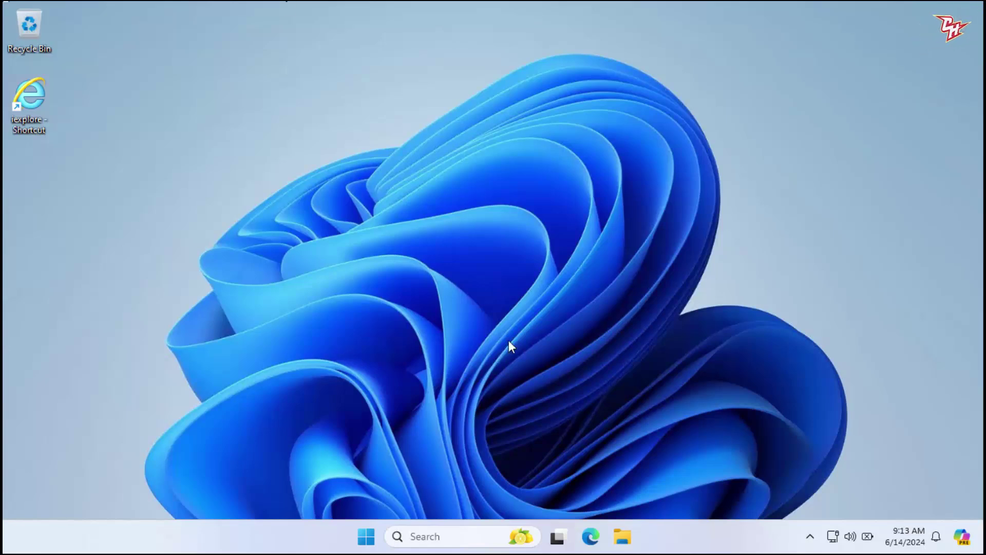
Open Task Manager, restart the Windows Explorer process, and close Task Manager to return to the desktop.
{"action": "right_click", "coordinate": [287, 542]}
{"action": "left_click", "coordinate": [377, 481]}
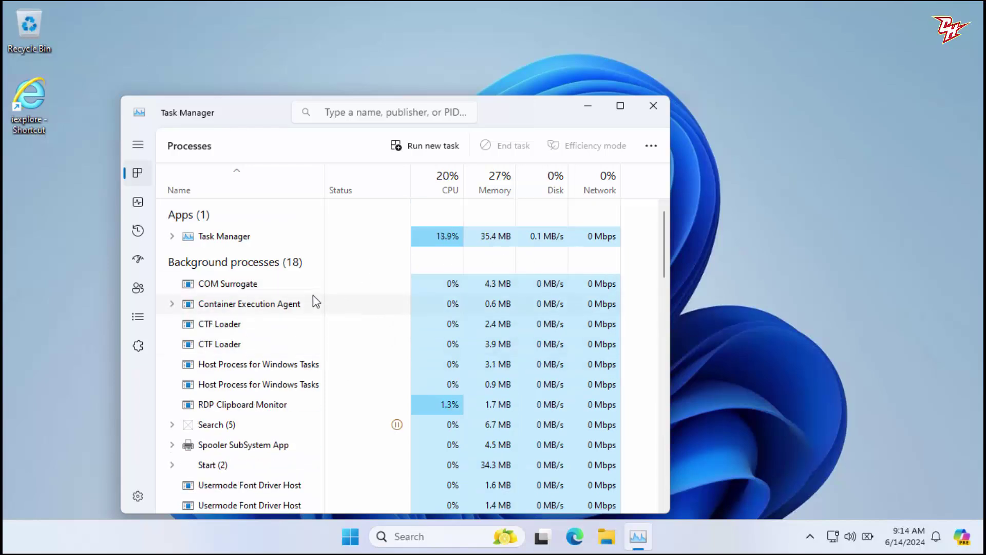
{"action": "scroll", "coordinate": [317, 345], "scroll_direction": "down", "scroll_amount": 1}
{"action": "scroll", "coordinate": [317, 344], "scroll_direction": "down", "scroll_amount": 5}
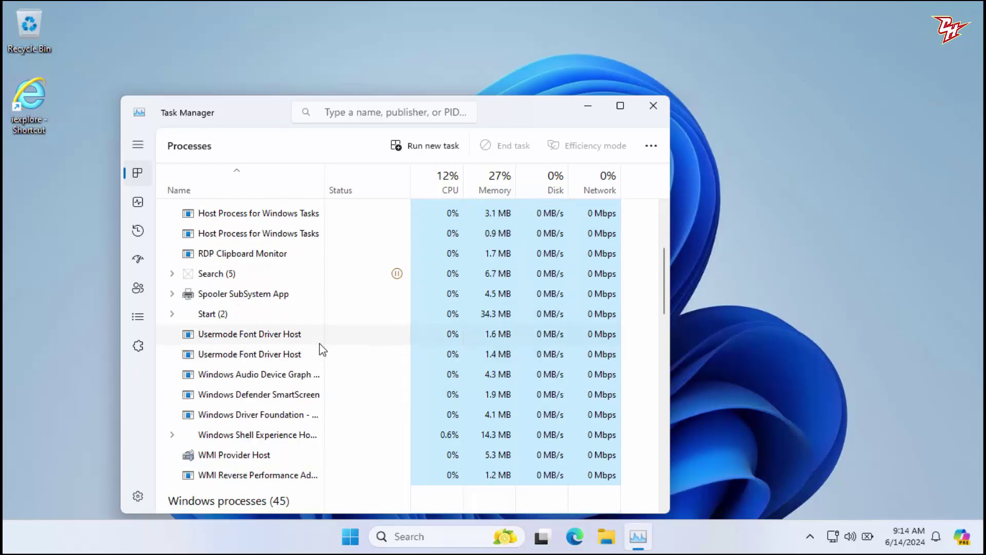
{"action": "scroll", "coordinate": [322, 340], "scroll_direction": "down", "scroll_amount": 7}
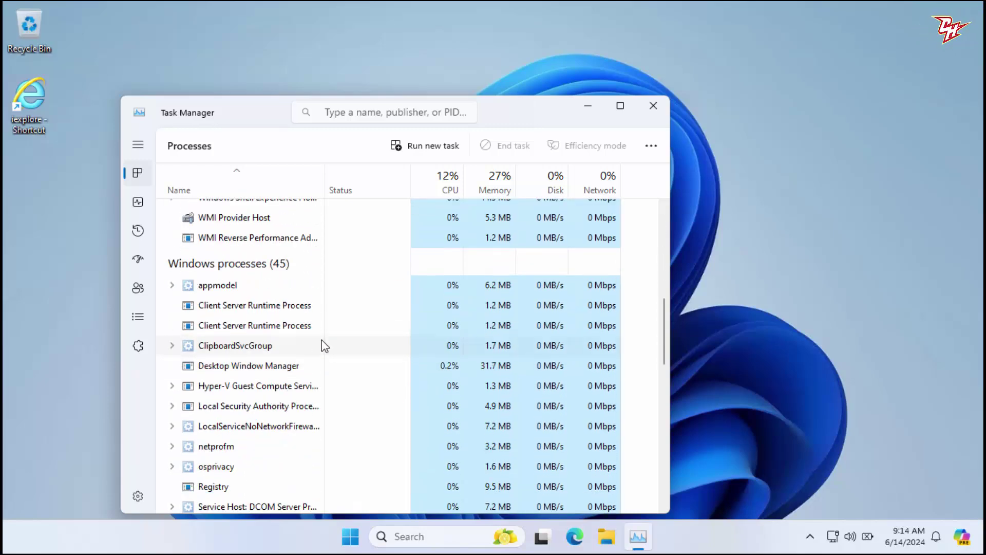
{"action": "scroll", "coordinate": [322, 340], "scroll_direction": "down", "scroll_amount": 10}
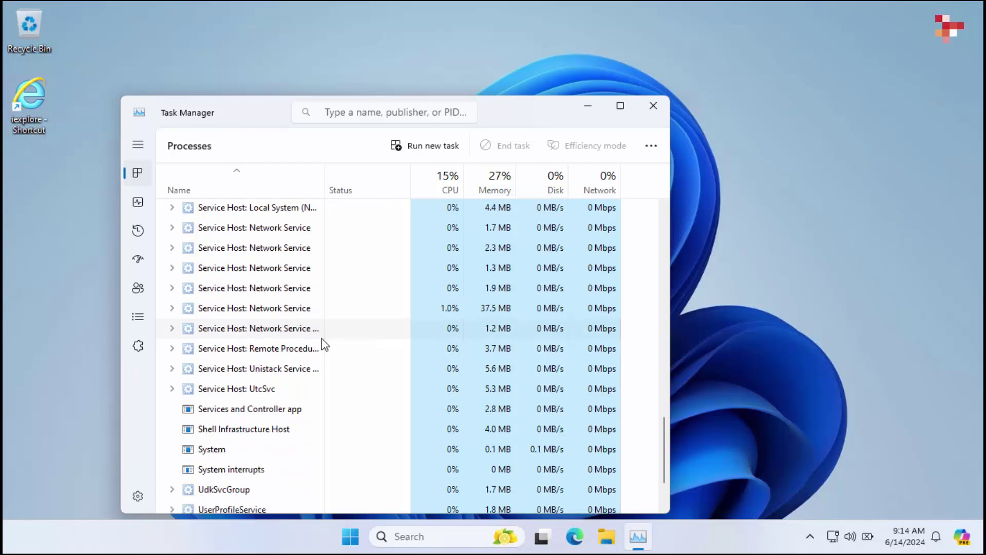
{"action": "left_click", "coordinate": [254, 424]}
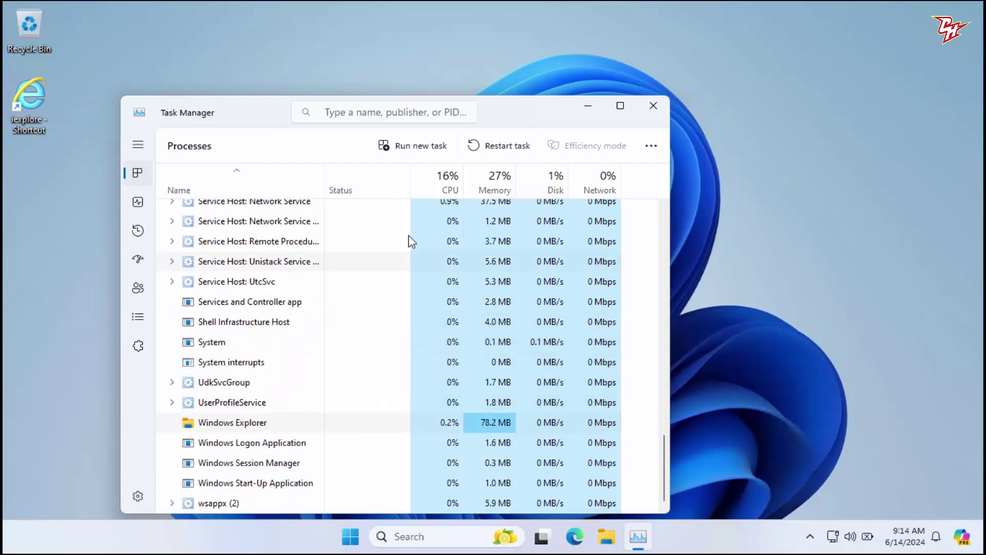
{"action": "left_click", "coordinate": [494, 148]}
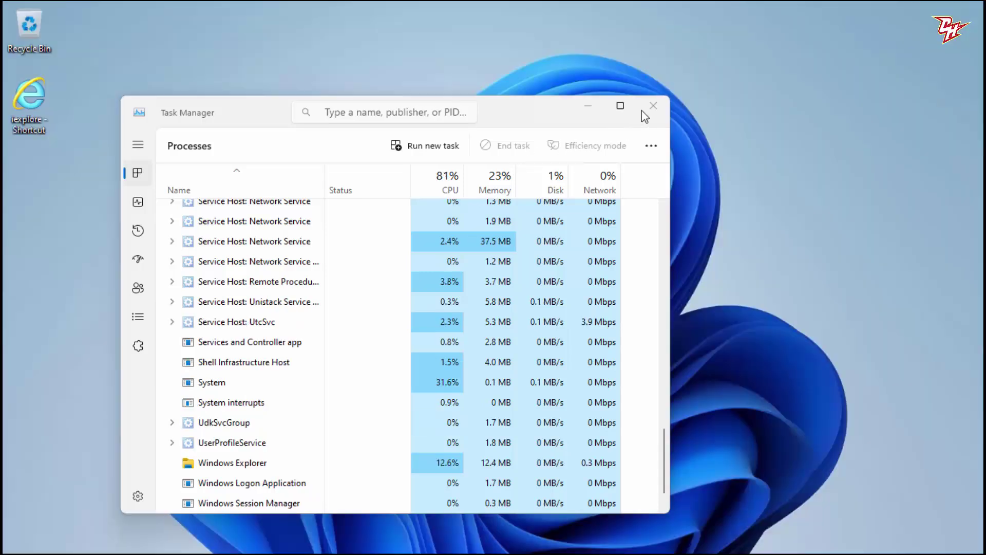
{"action": "left_click", "coordinate": [651, 108]}
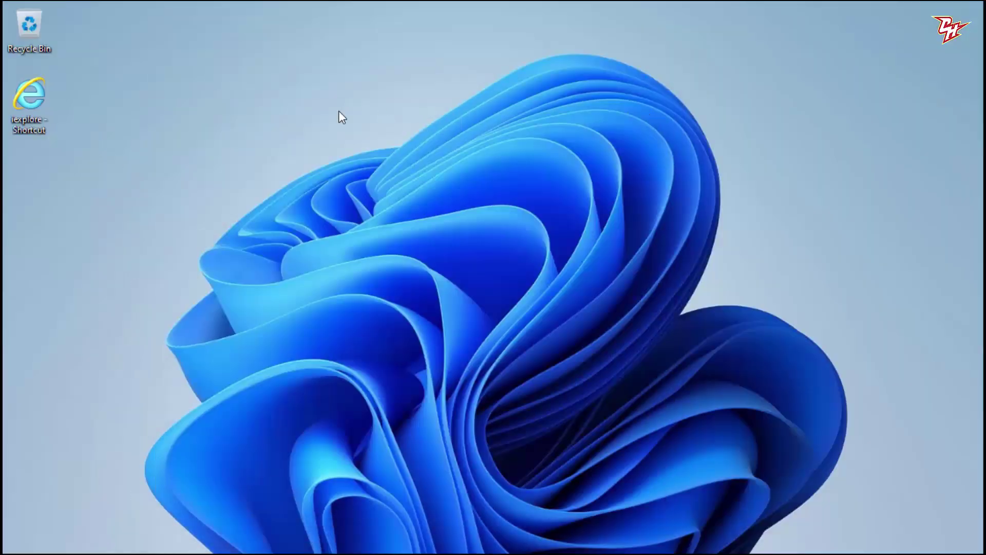
{"action": "left_click_drag", "start_coordinate": [127, 76], "coordinate": [104, 157]}
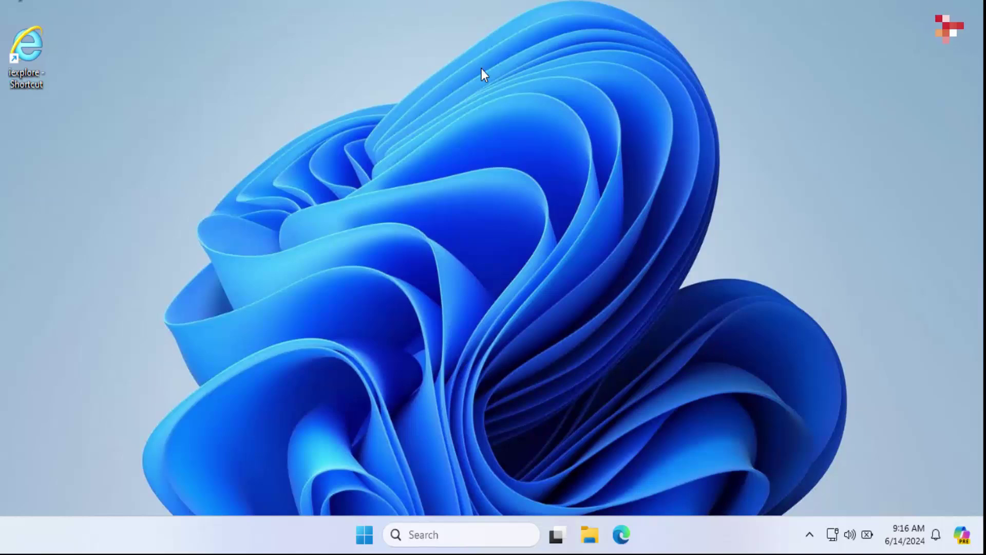
Search for Registry Editor, open it, and expand the HKEY_CLASSES_ROOT key.
{"action": "left_click", "coordinate": [373, 536]}
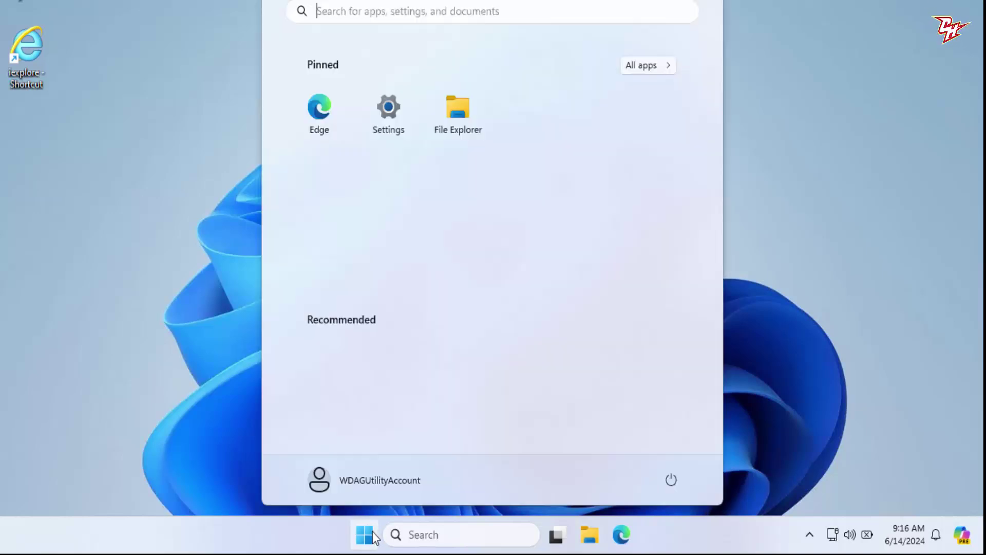
{"action": "left_click", "coordinate": [391, 15]}
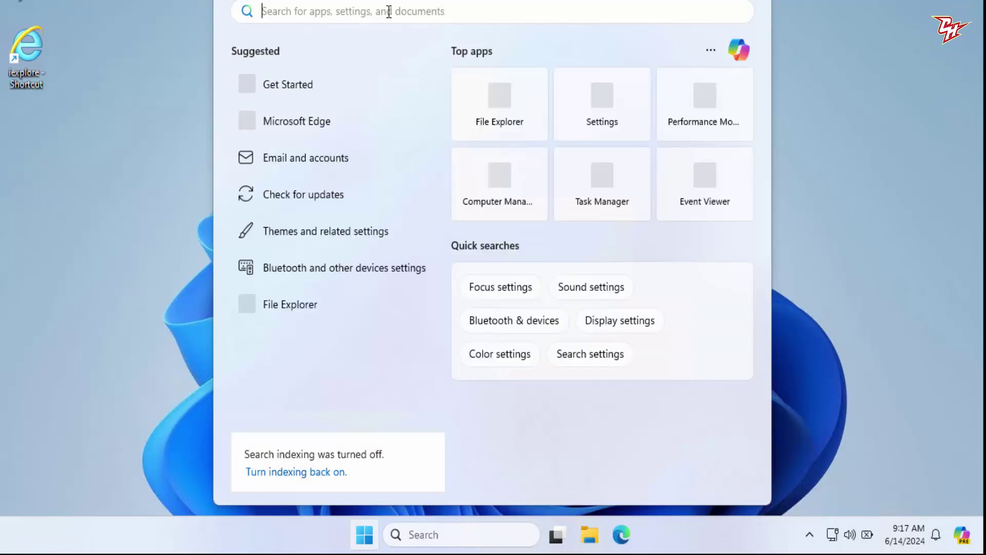
{"action": "type", "text": "R"}
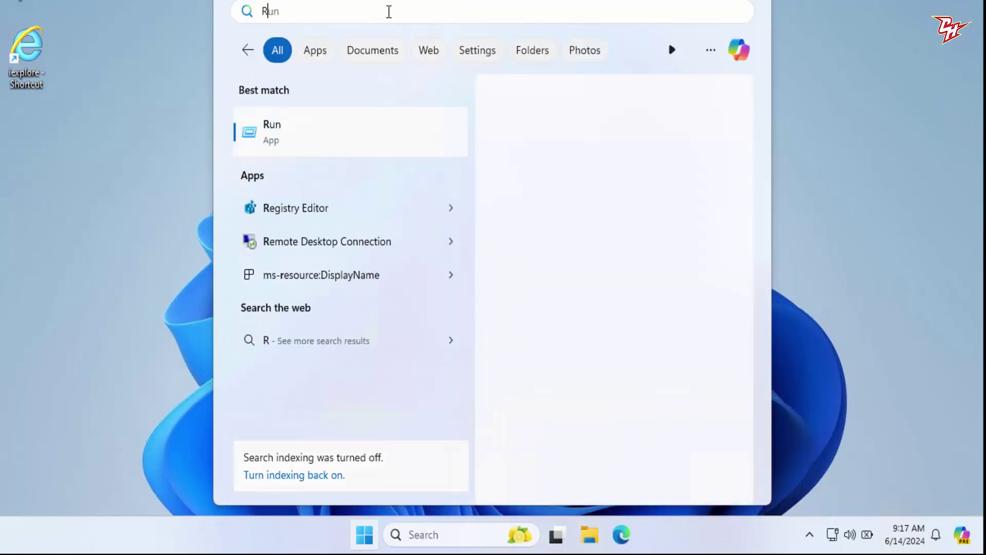
{"action": "left_click", "coordinate": [297, 213]}
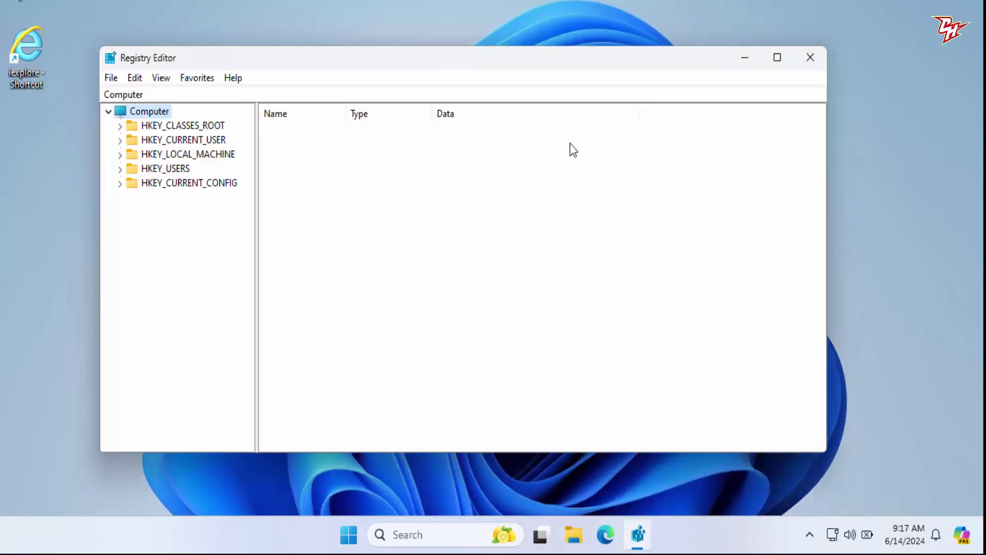
{"action": "left_click", "coordinate": [157, 128]}
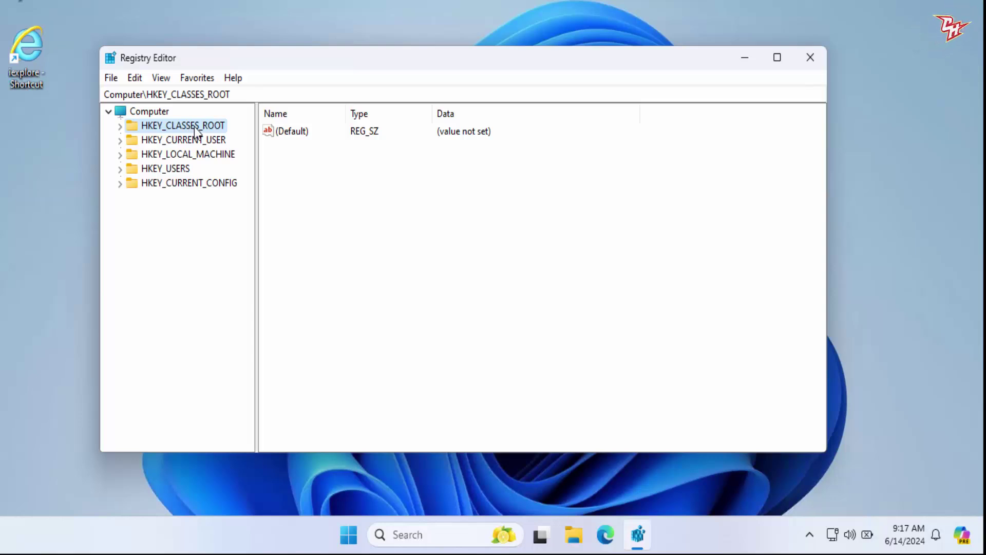
{"action": "left_click", "coordinate": [122, 127]}
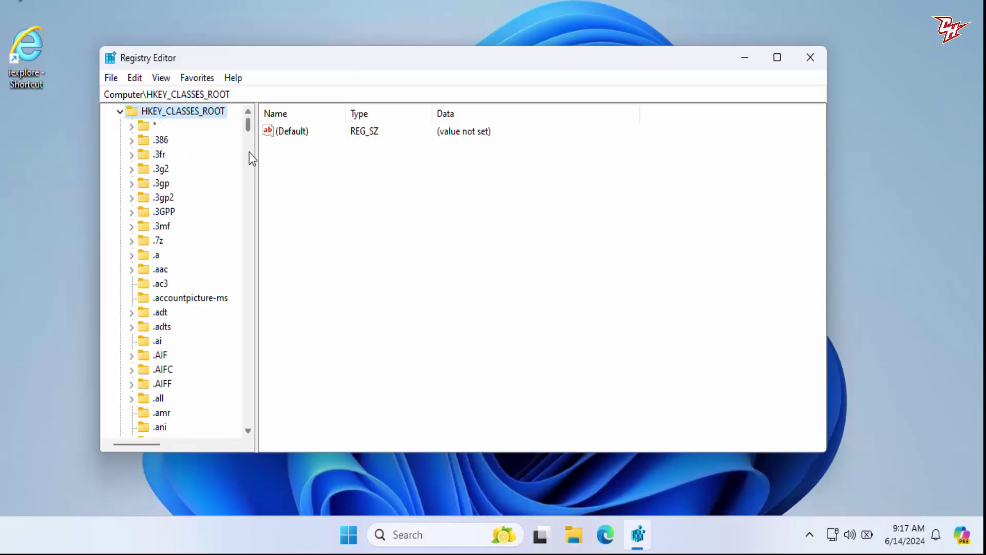
Delete the IsShortcut value from the piffile key under HKEY_CLASSES_ROOT, confirm the deletion, and close Registry Editor.
{"action": "left_click_drag", "start_coordinate": [248, 125], "coordinate": [248, 251]}
{"action": "left_click_drag", "start_coordinate": [248, 255], "coordinate": [247, 290]}
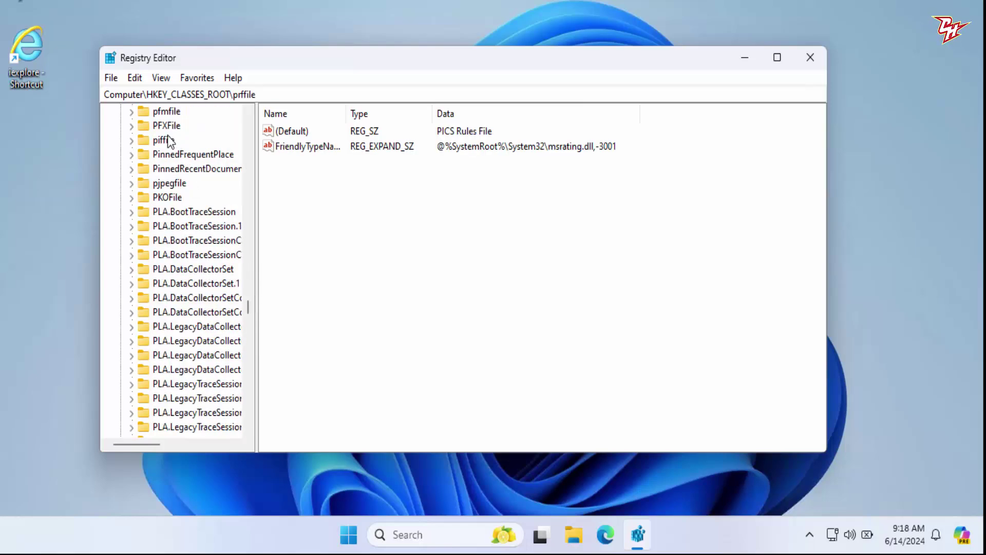
{"action": "left_click", "coordinate": [168, 138]}
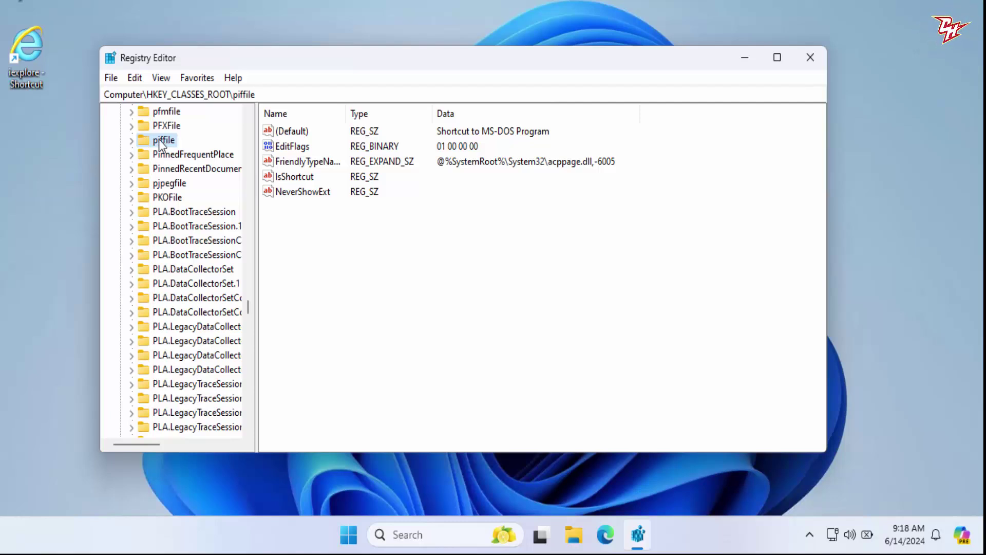
{"action": "left_click", "coordinate": [293, 176]}
{"action": "right_click", "coordinate": [292, 175]}
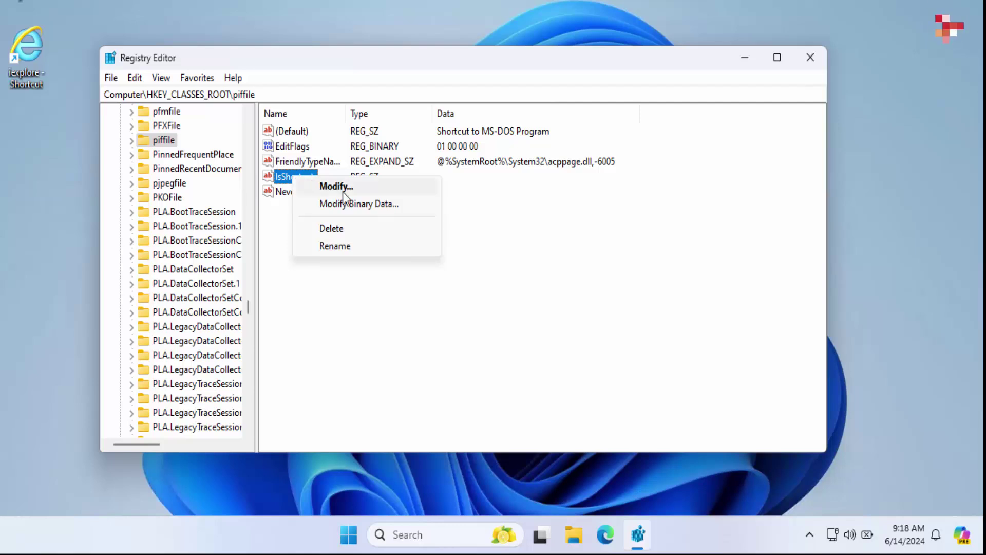
{"action": "left_click", "coordinate": [281, 178]}
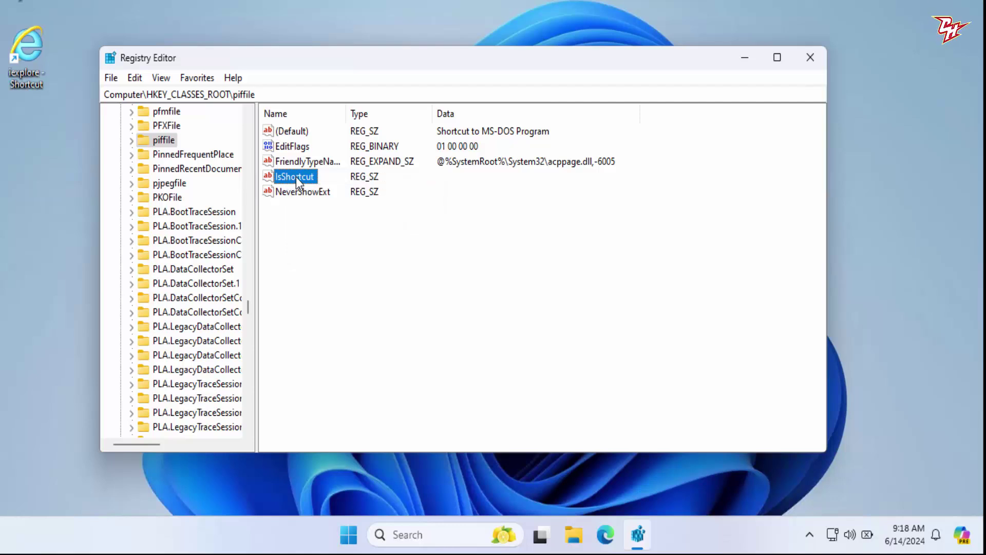
{"action": "left_click", "coordinate": [296, 176]}
{"action": "right_click", "coordinate": [296, 181]}
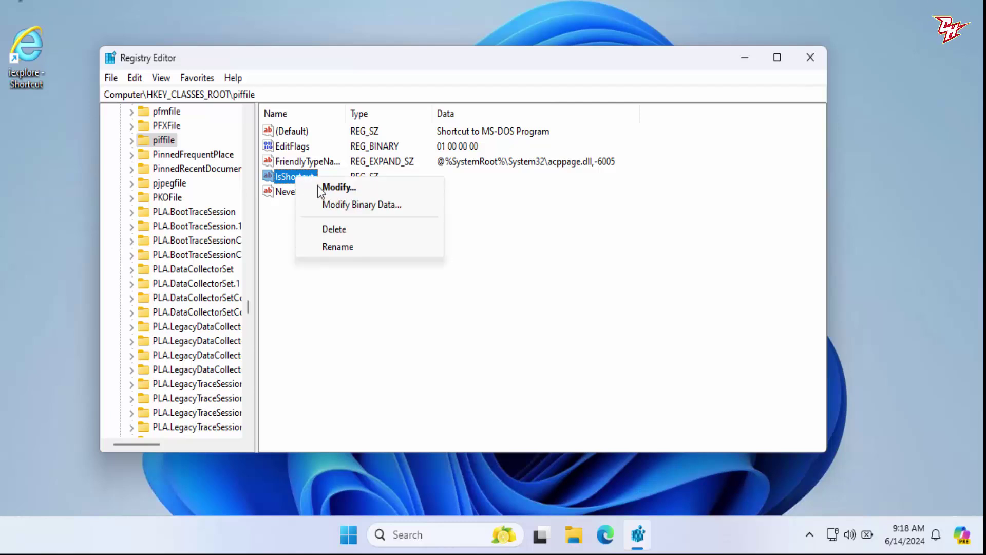
{"action": "left_click", "coordinate": [351, 233]}
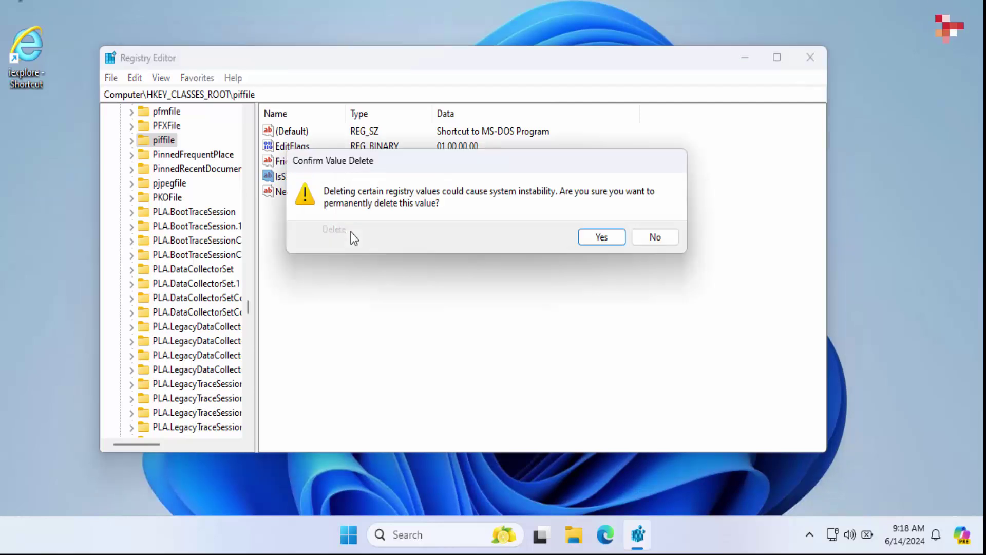
{"action": "left_click", "coordinate": [601, 237]}
{"action": "left_click", "coordinate": [810, 57]}
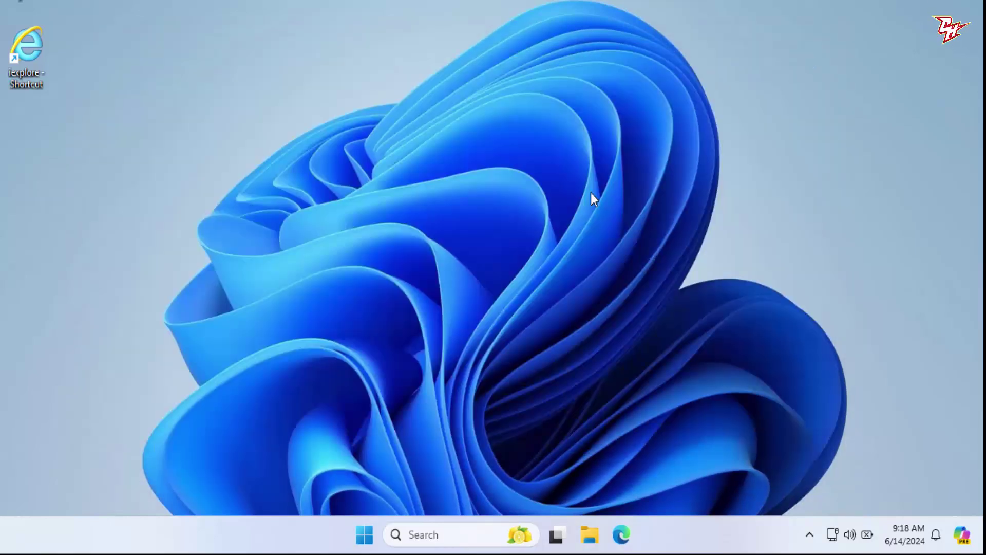
Restart the Windows Explorer process from Task Manager again and close Task Manager to check the desktop shortcut.
{"action": "right_click", "coordinate": [299, 537]}
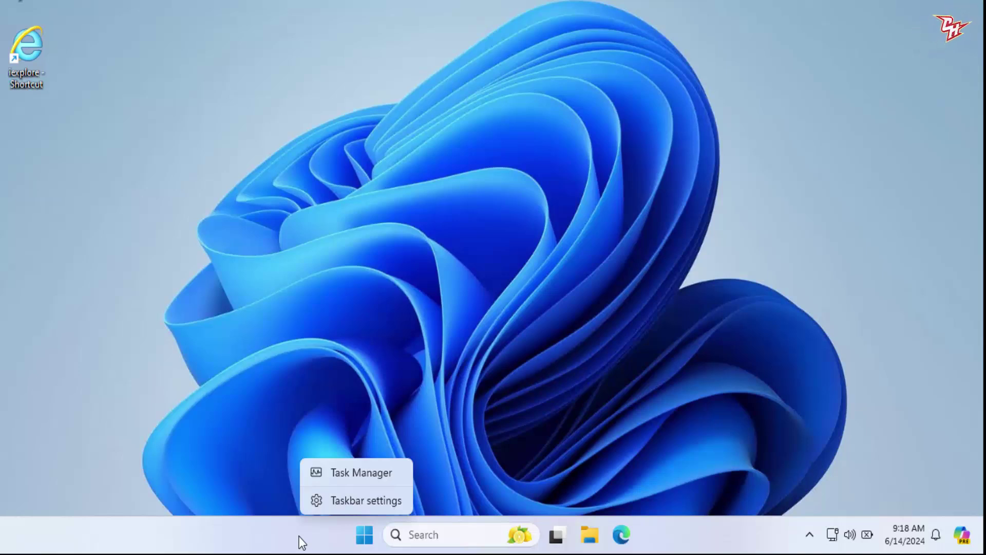
{"action": "left_click", "coordinate": [369, 468]}
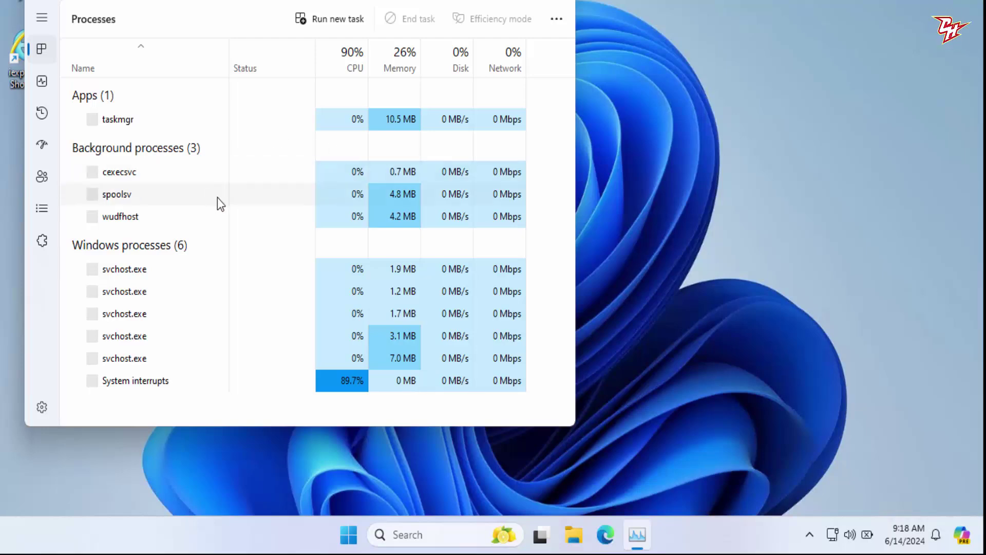
{"action": "left_click_drag", "start_coordinate": [392, 0], "coordinate": [515, 1]}
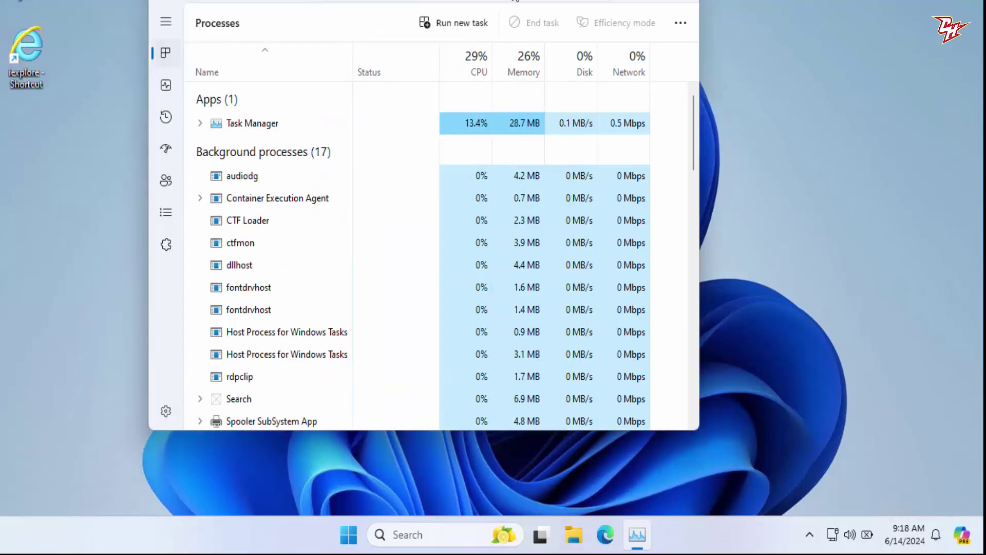
{"action": "scroll", "coordinate": [402, 220], "scroll_direction": "down", "scroll_amount": 10}
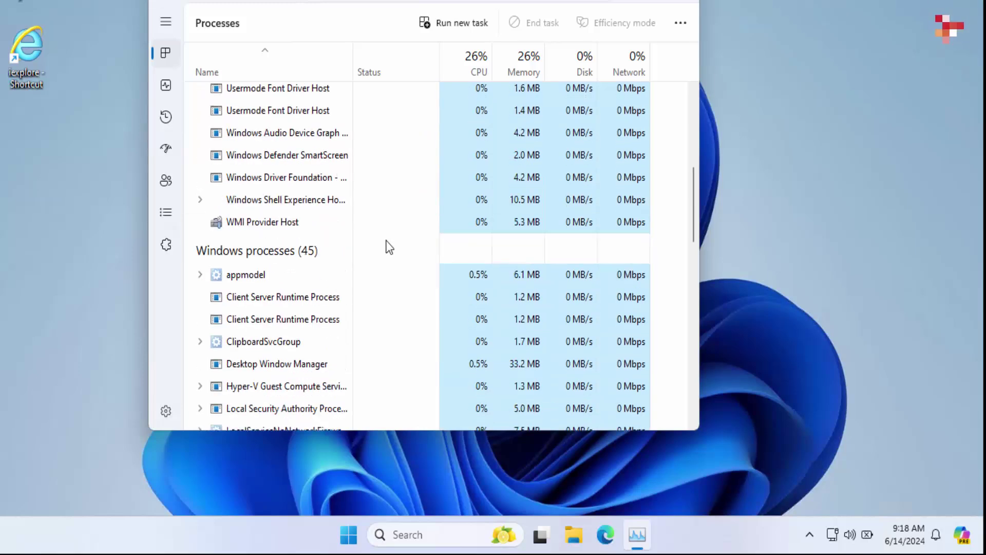
{"action": "scroll", "coordinate": [389, 247], "scroll_direction": "down", "scroll_amount": 10}
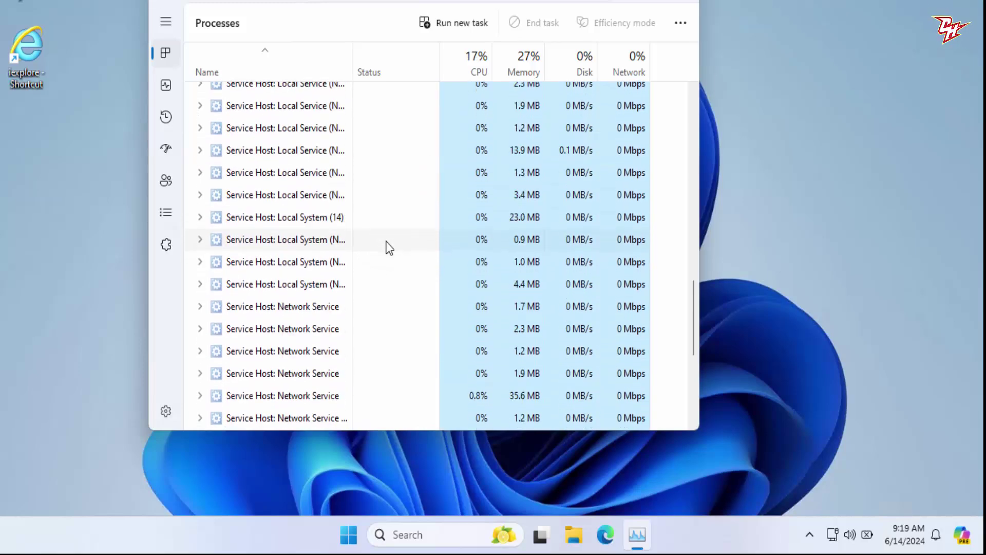
{"action": "scroll", "coordinate": [390, 249], "scroll_direction": "down", "scroll_amount": 3}
{"action": "left_click", "coordinate": [290, 331]}
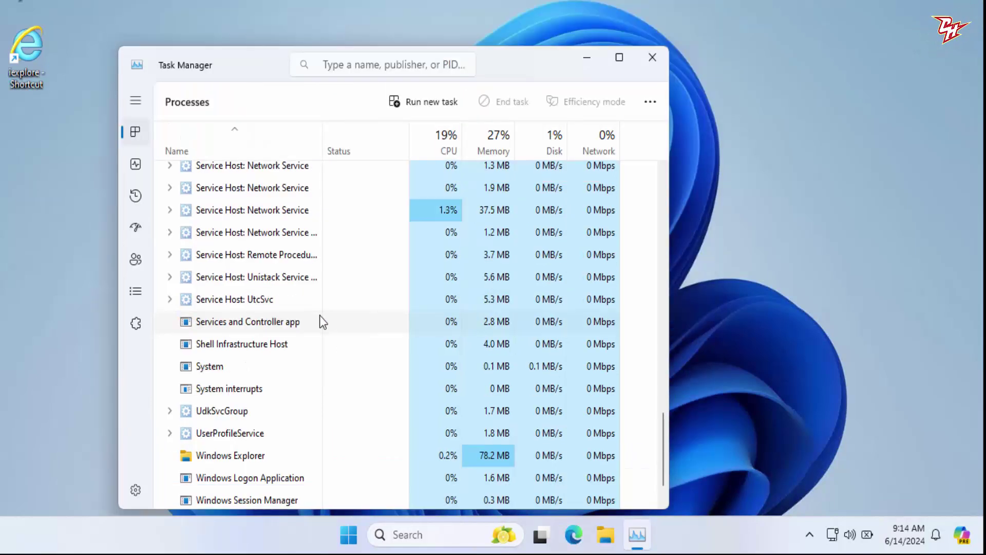
{"action": "scroll", "coordinate": [308, 334], "scroll_direction": "down", "scroll_amount": 1}
{"action": "left_click", "coordinate": [248, 408]}
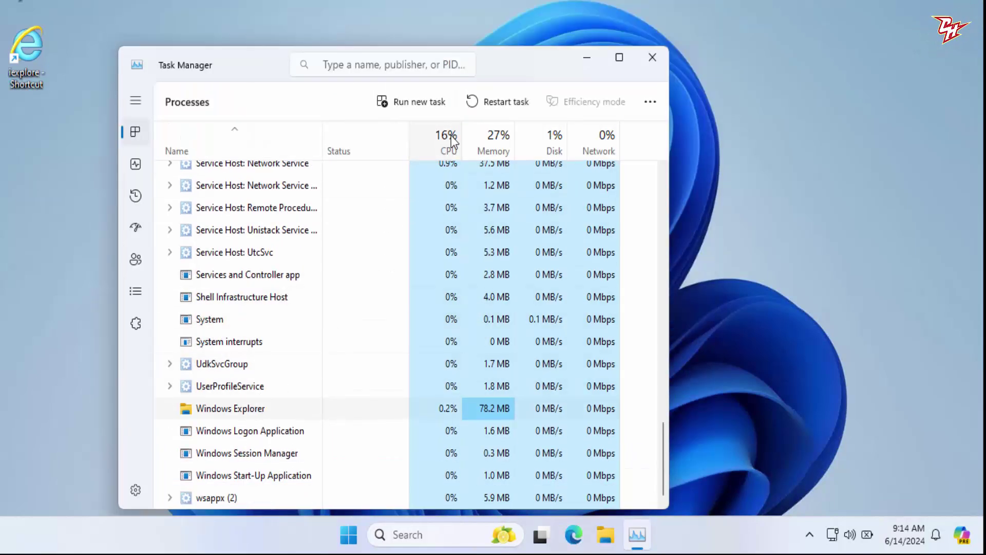
{"action": "left_click", "coordinate": [498, 105]}
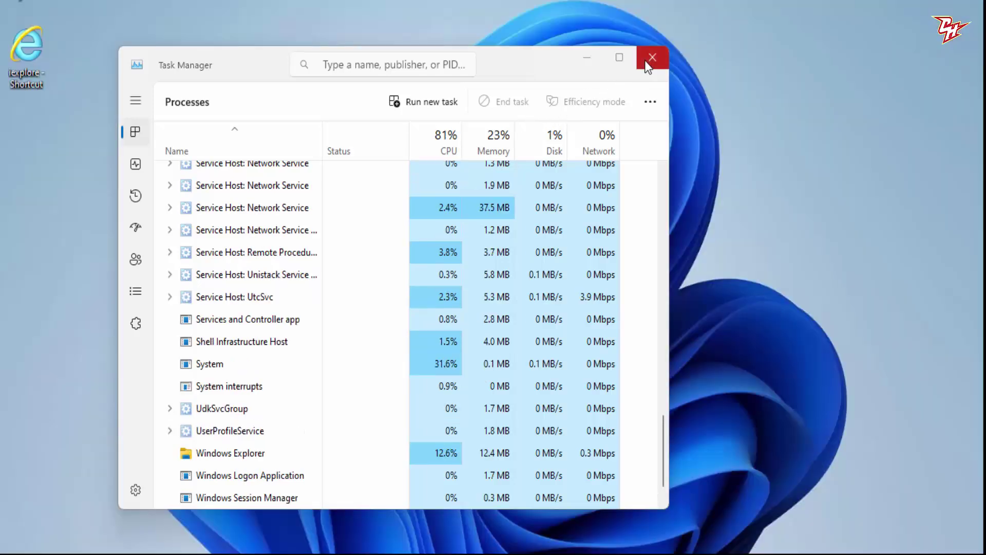
{"action": "left_click", "coordinate": [647, 58]}
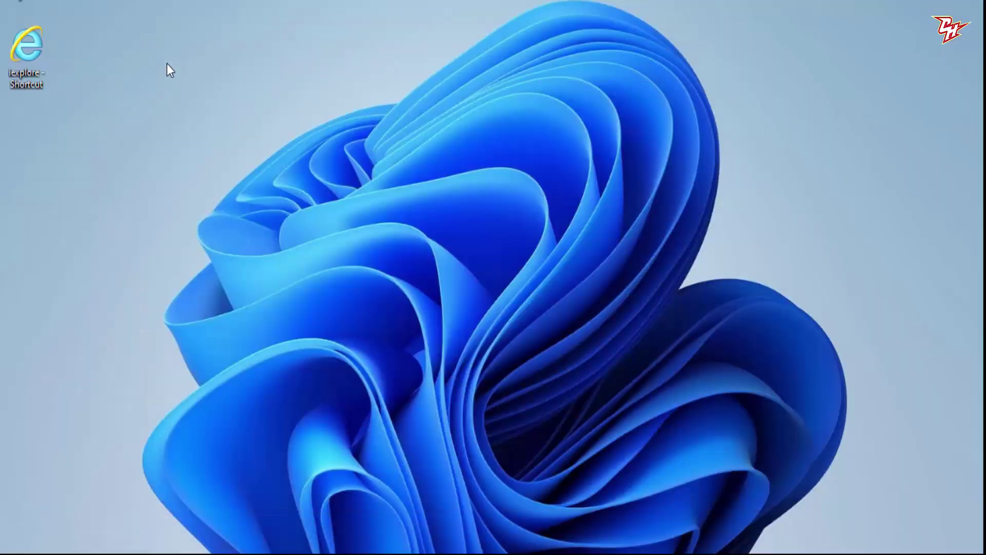
{"action": "left_click_drag", "start_coordinate": [124, 25], "coordinate": [56, 121]}
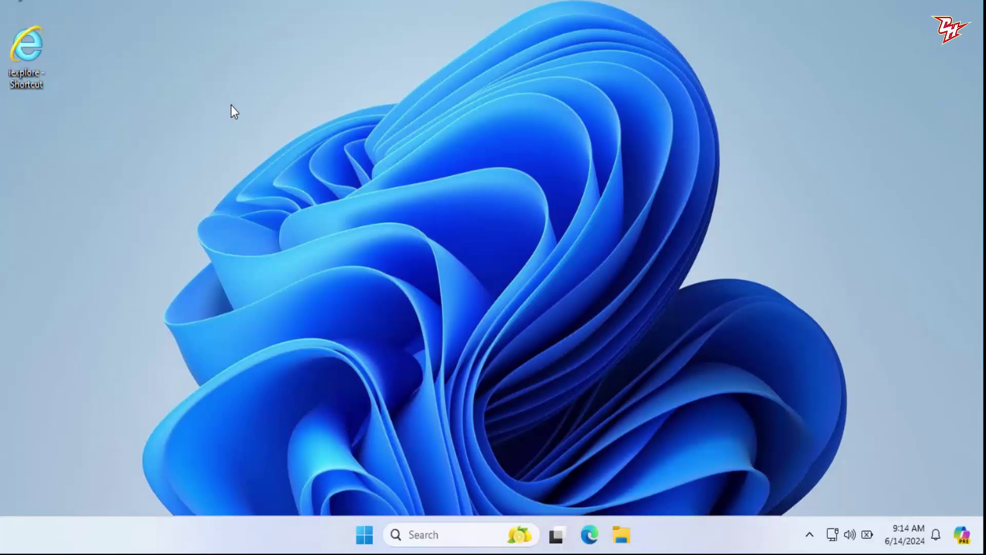